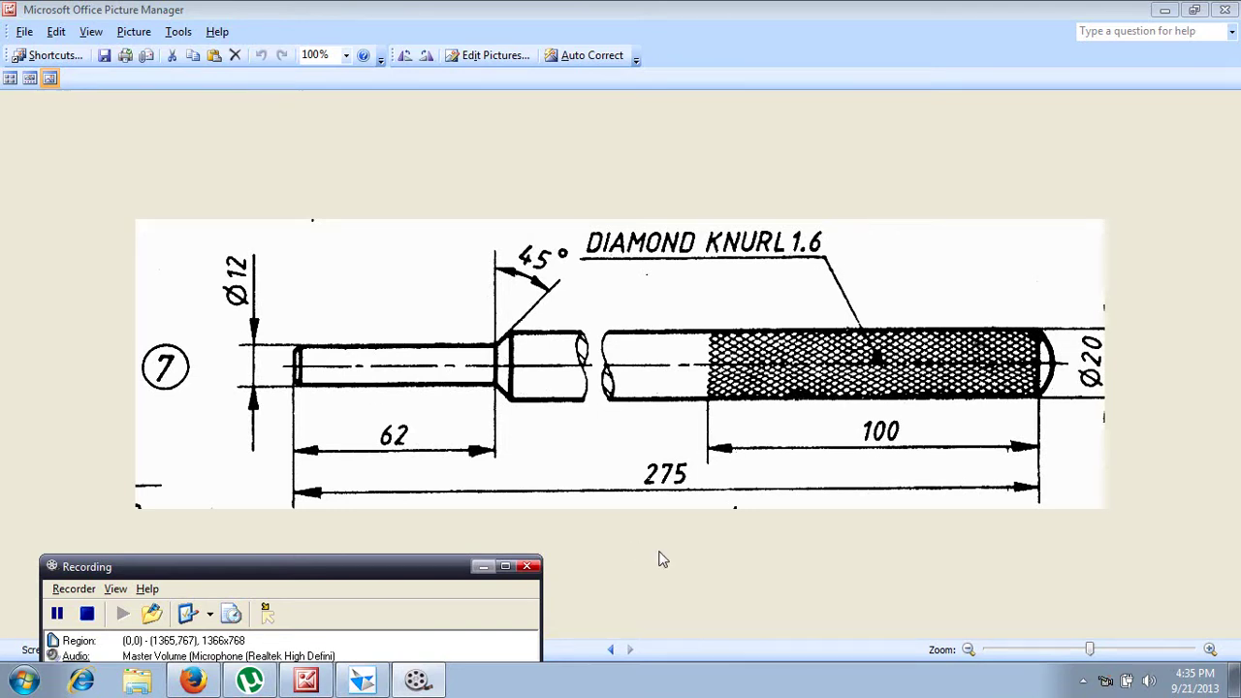
Step: Bring the Solid Edge V18 start screen to the front
{"action": "left_click", "coordinate": [365, 683]}
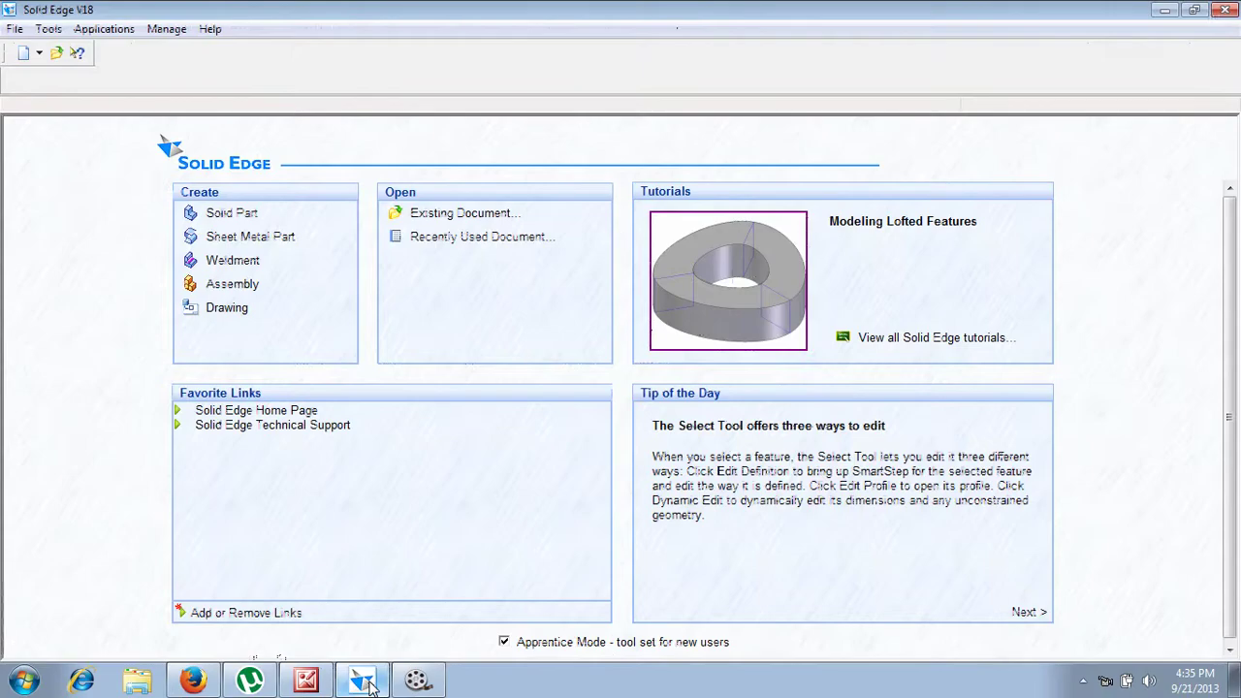
Step: In a new solid part, sketch a 12 mm circle at the origin on the Front plane
{"action": "left_click", "coordinate": [251, 221]}
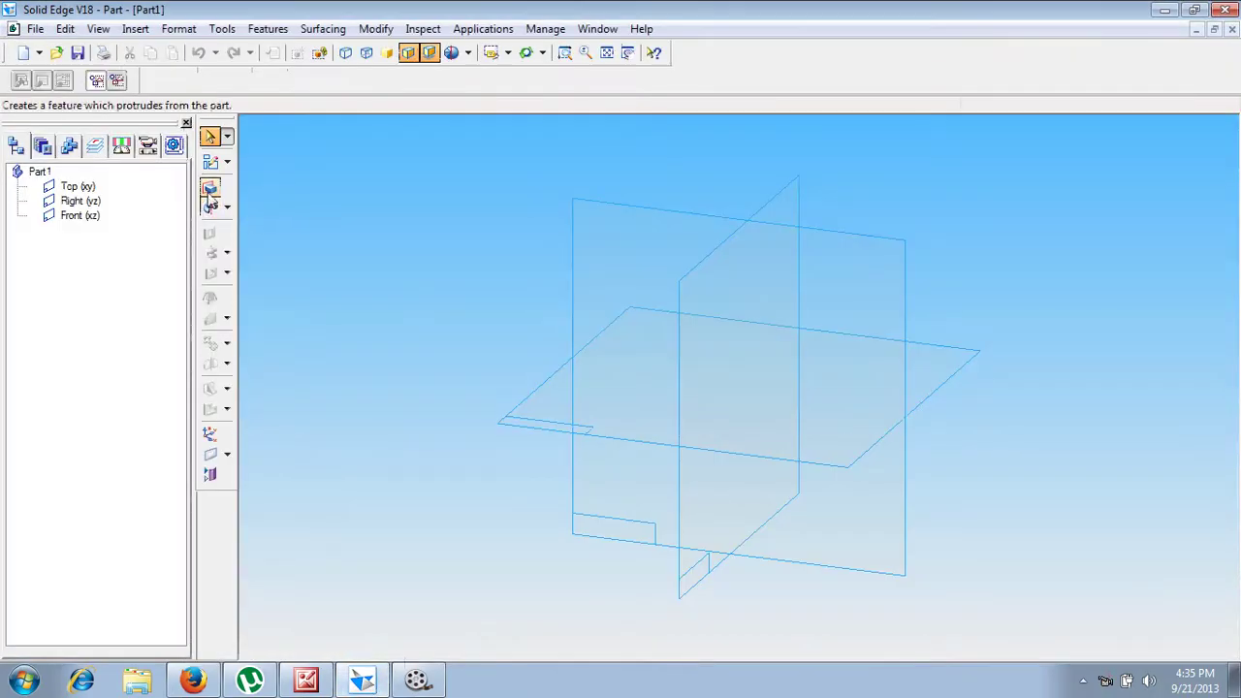
{"action": "left_click", "coordinate": [211, 190]}
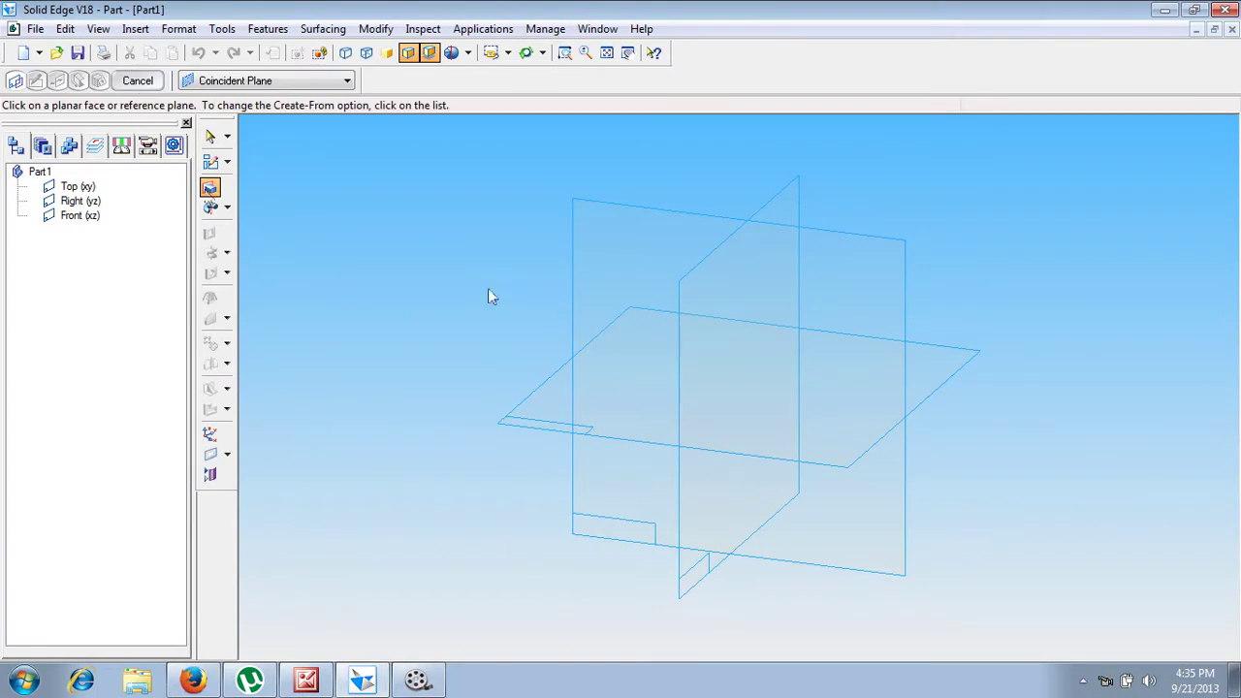
{"action": "left_click", "coordinate": [834, 243]}
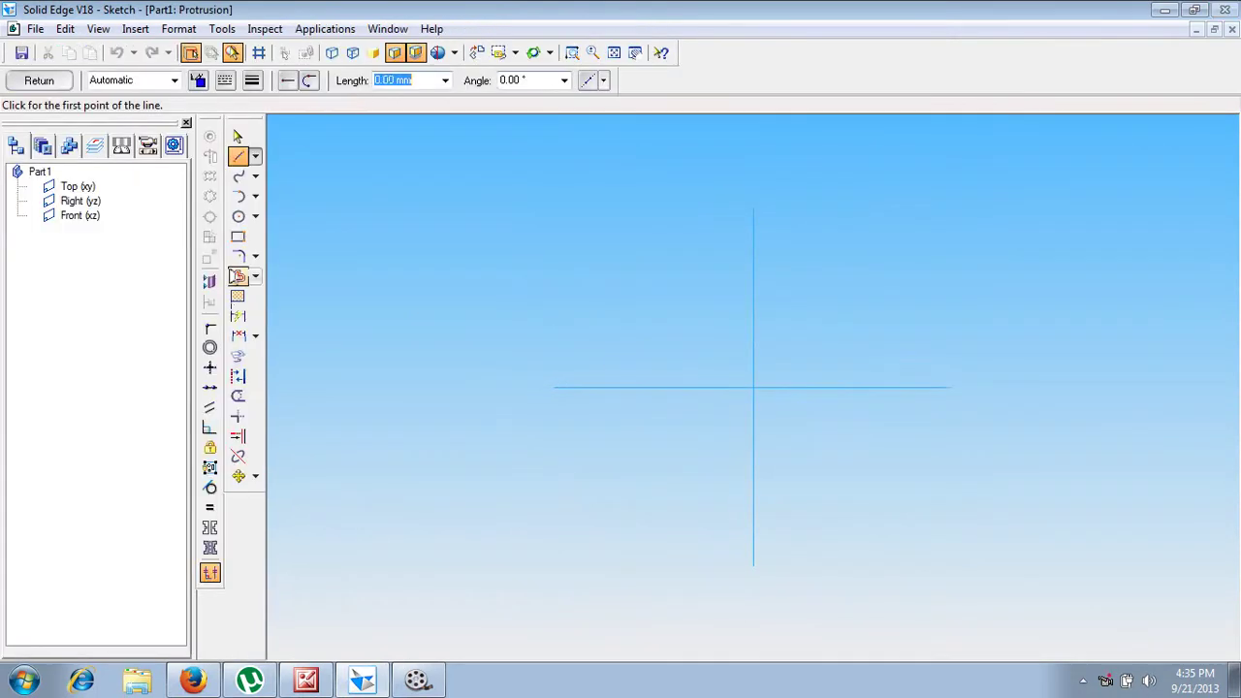
{"action": "left_click", "coordinate": [242, 219]}
{"action": "type", "text": "12"}
{"action": "key", "text": "Tab"}
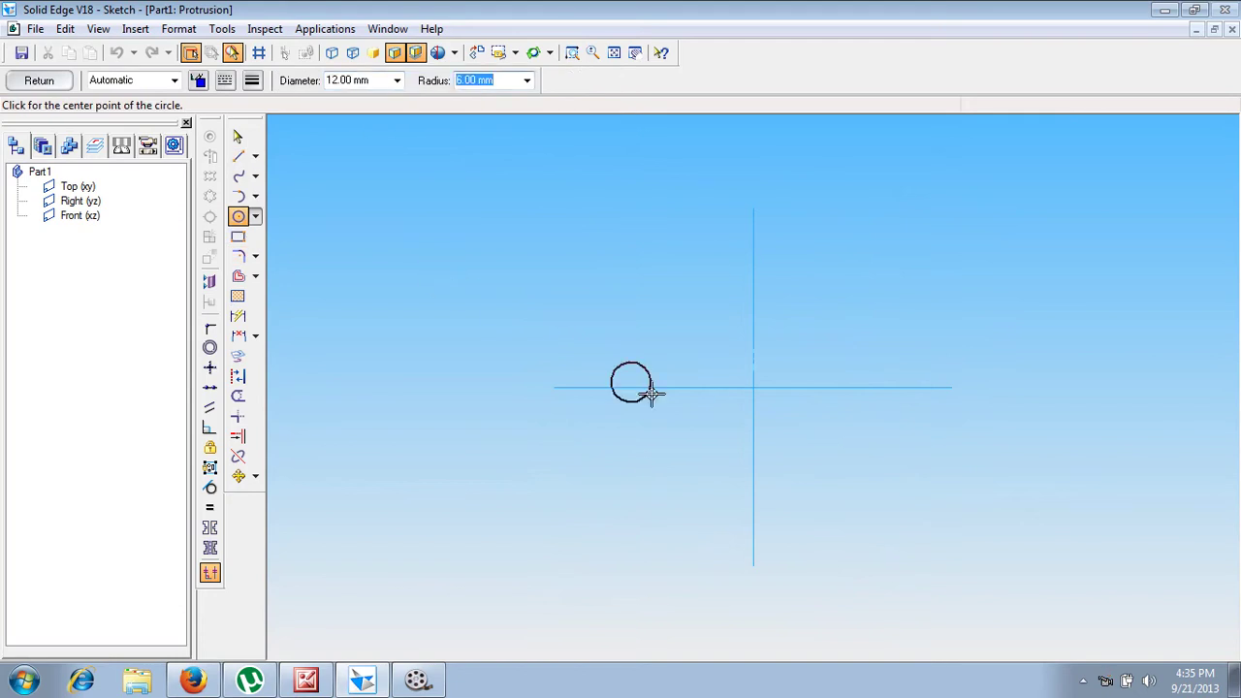
{"action": "left_click", "coordinate": [754, 388]}
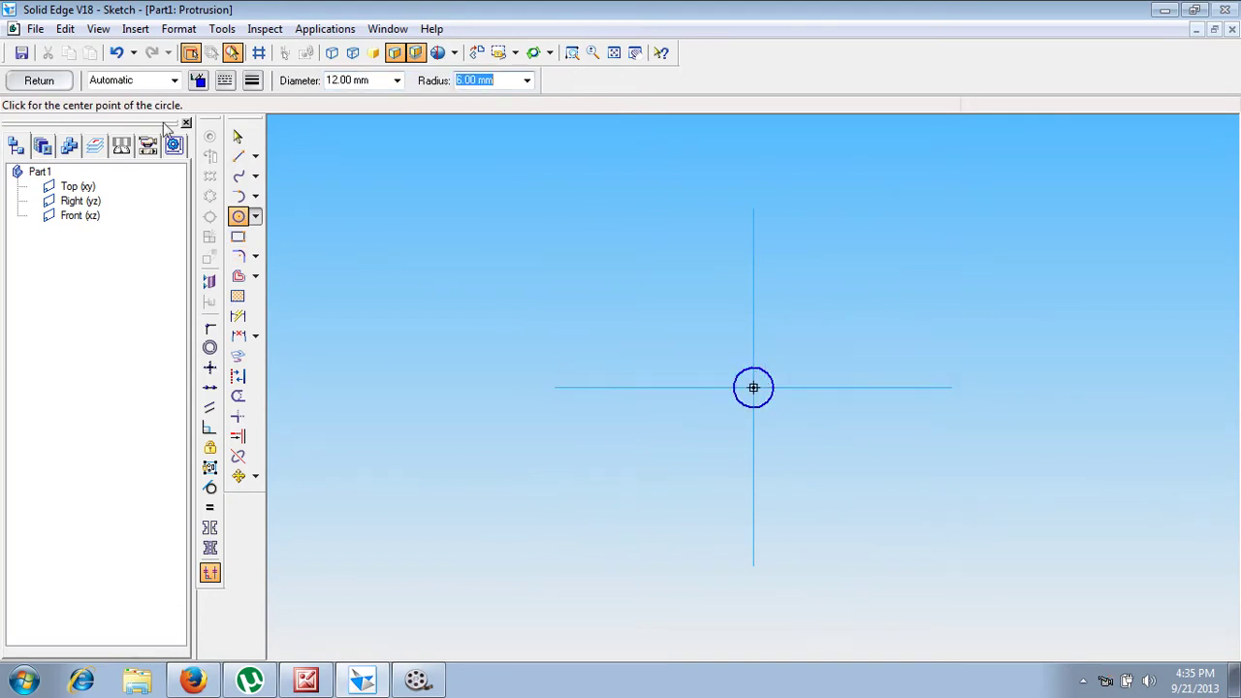
Step: Extrude the circle 62 mm to form the first cylinder
{"action": "left_click", "coordinate": [31, 83]}
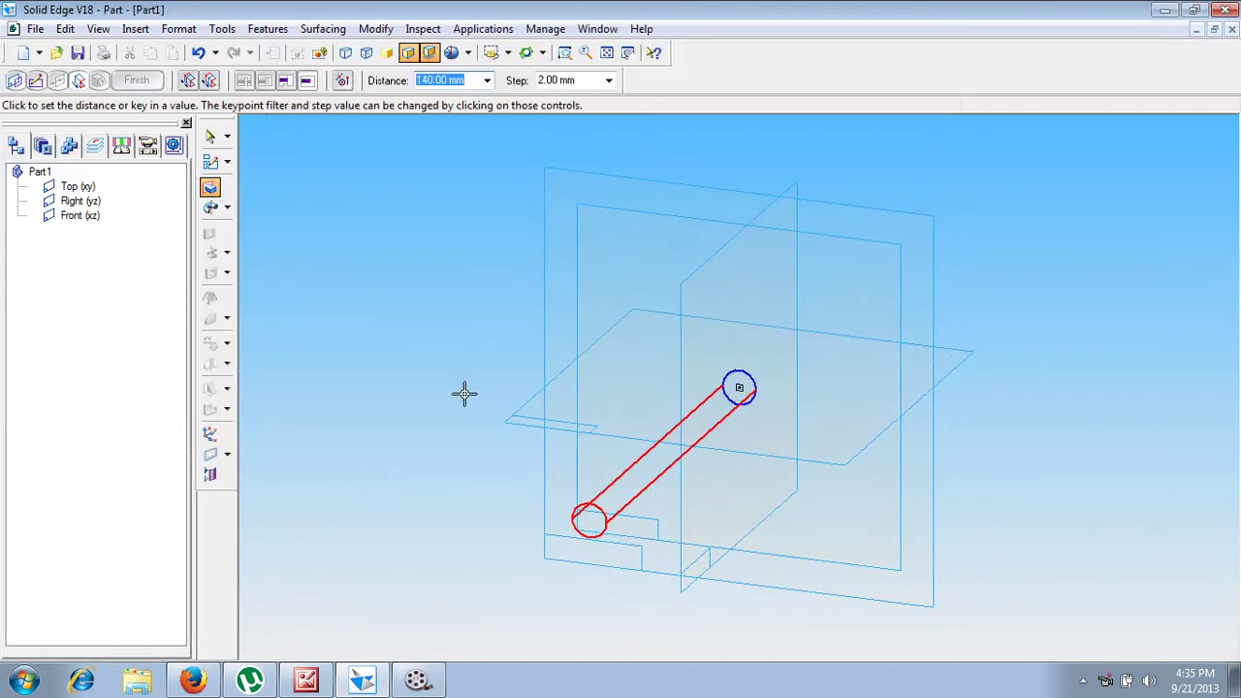
{"action": "type", "text": "62"}
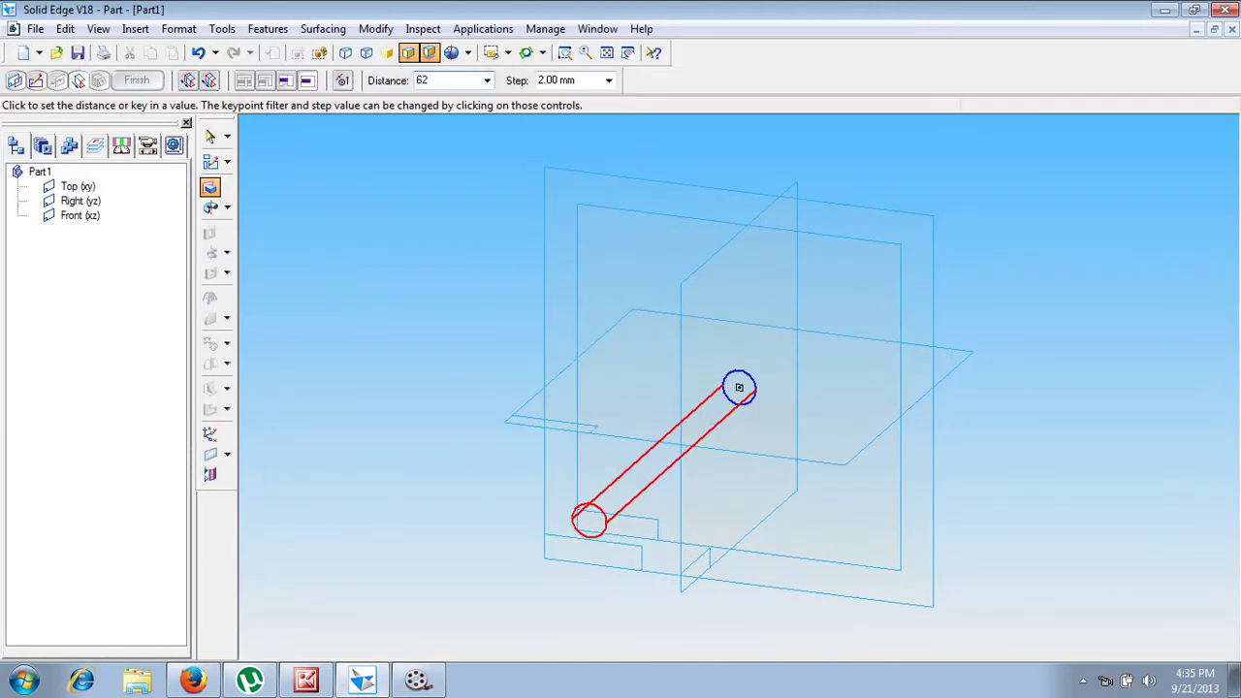
{"action": "key", "text": "Return"}
{"action": "left_click", "coordinate": [449, 424]}
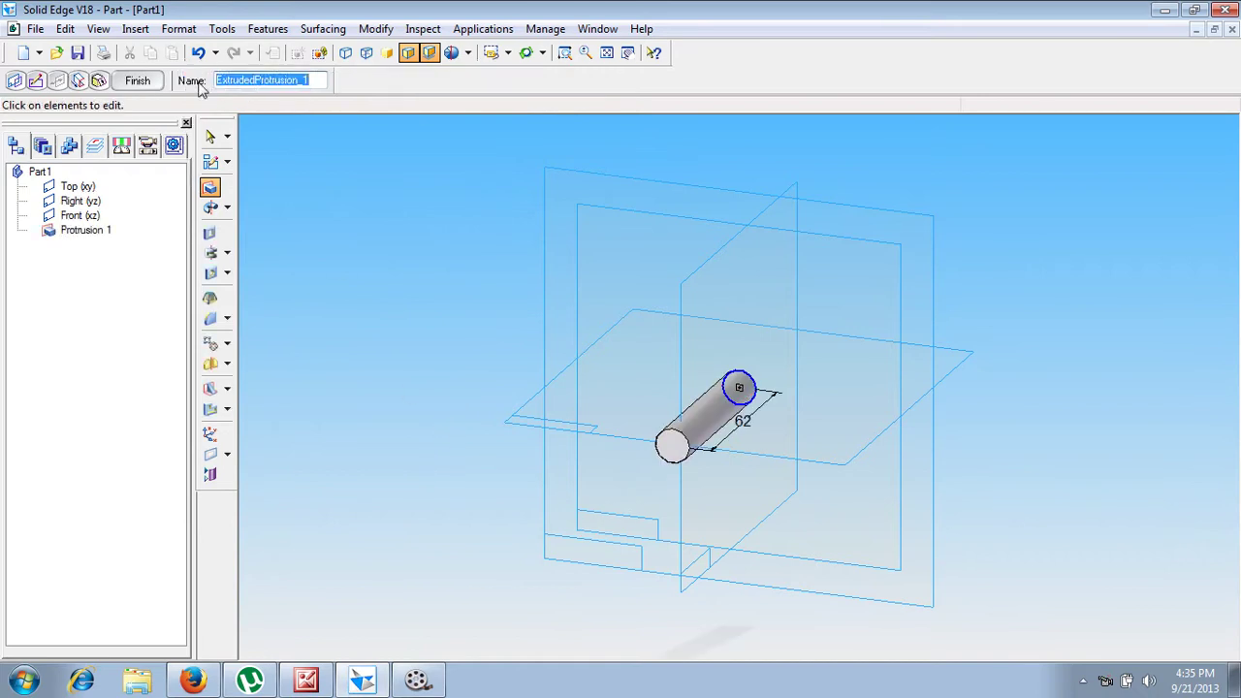
{"action": "left_click", "coordinate": [137, 81]}
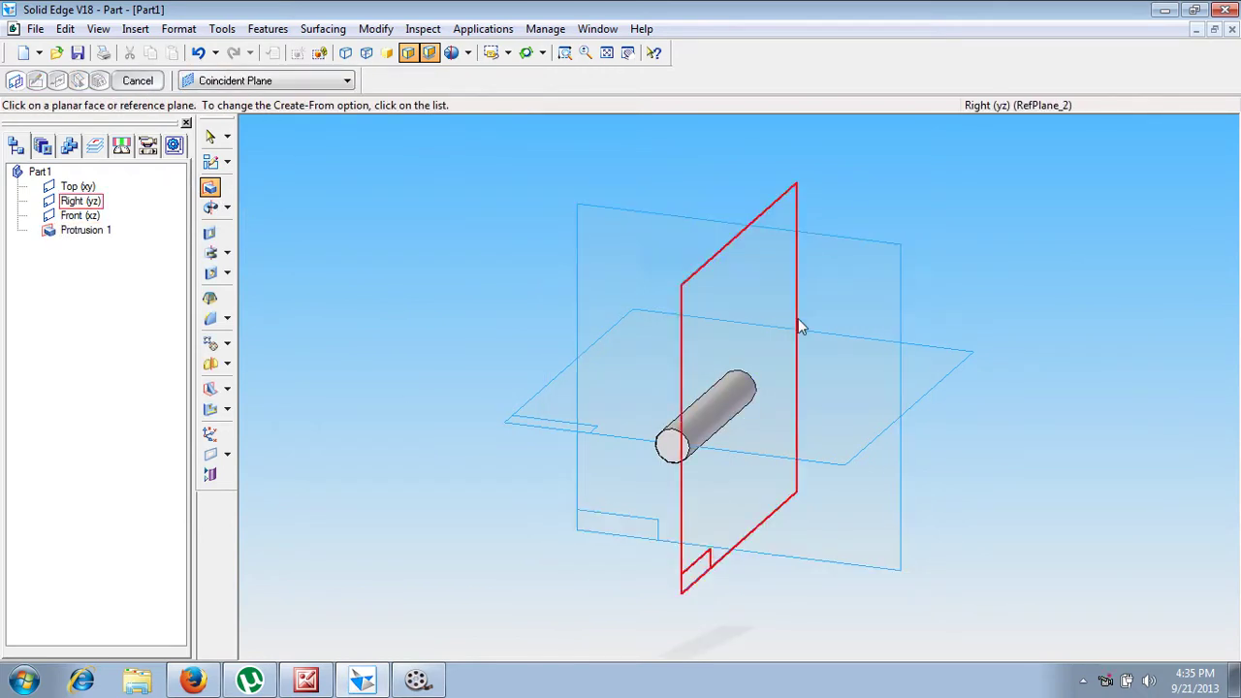
Step: Sketch a 20 mm circle at the centre of the Right plane
{"action": "left_click", "coordinate": [762, 388]}
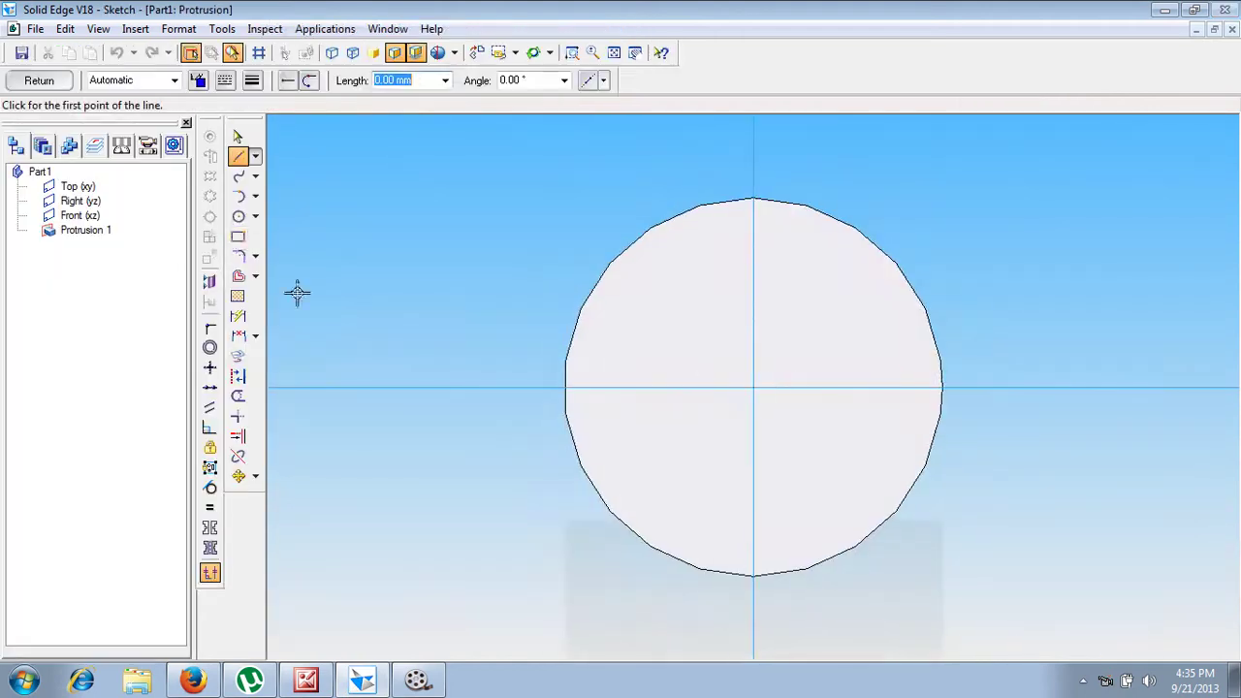
{"action": "left_click", "coordinate": [239, 217]}
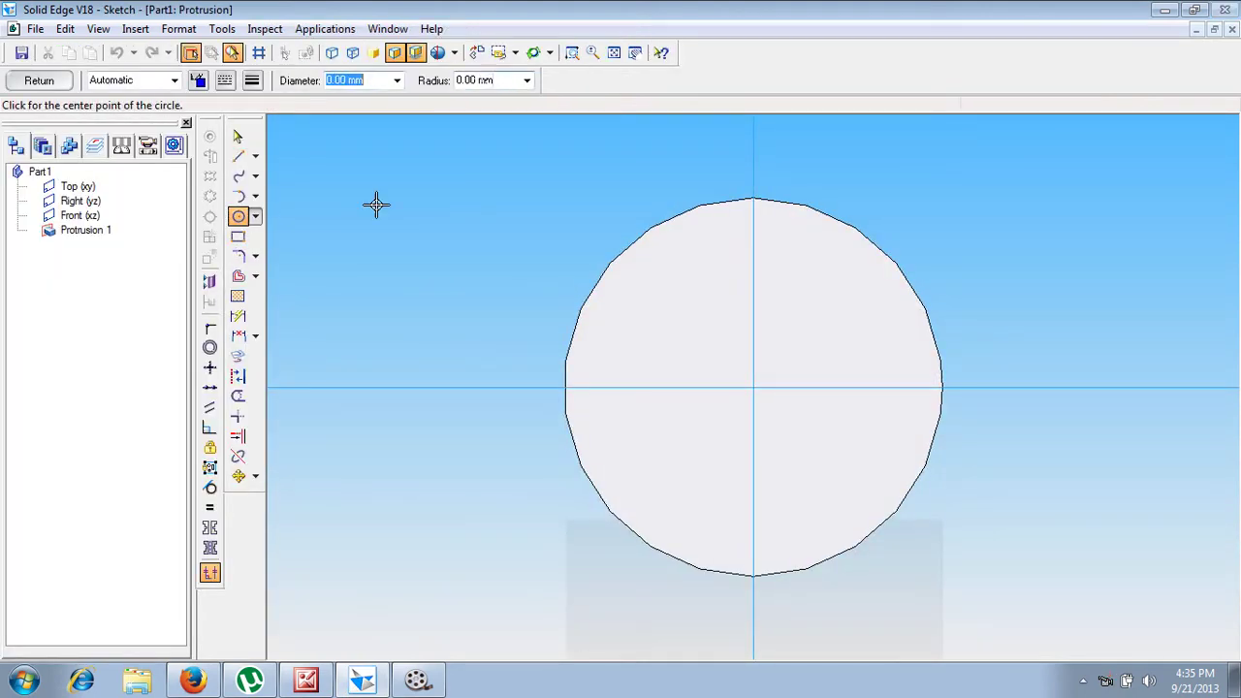
{"action": "type", "text": "20"}
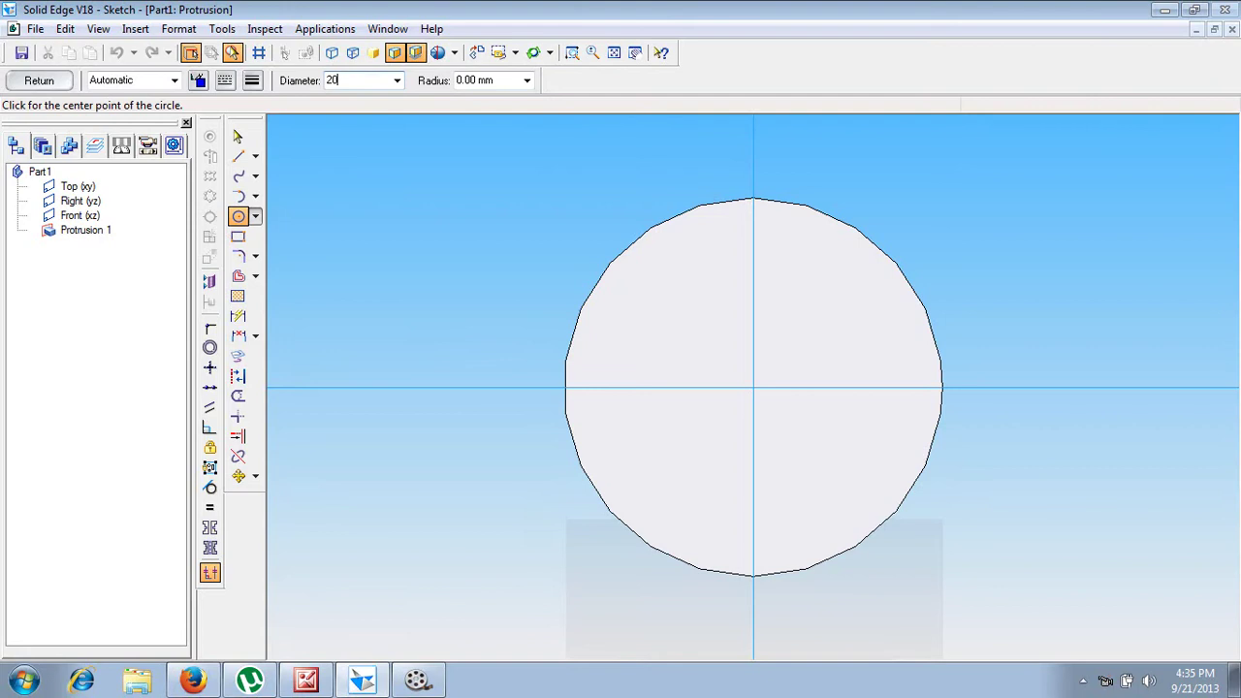
{"action": "key", "text": "Tab"}
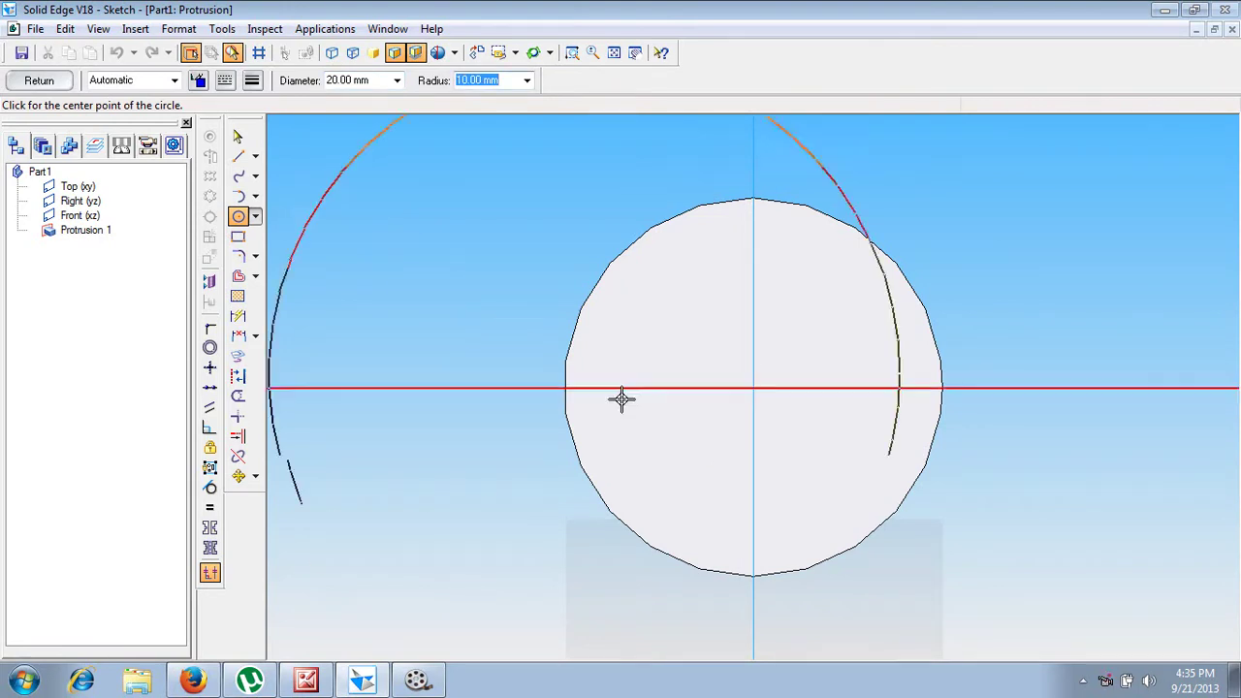
{"action": "left_click", "coordinate": [754, 391]}
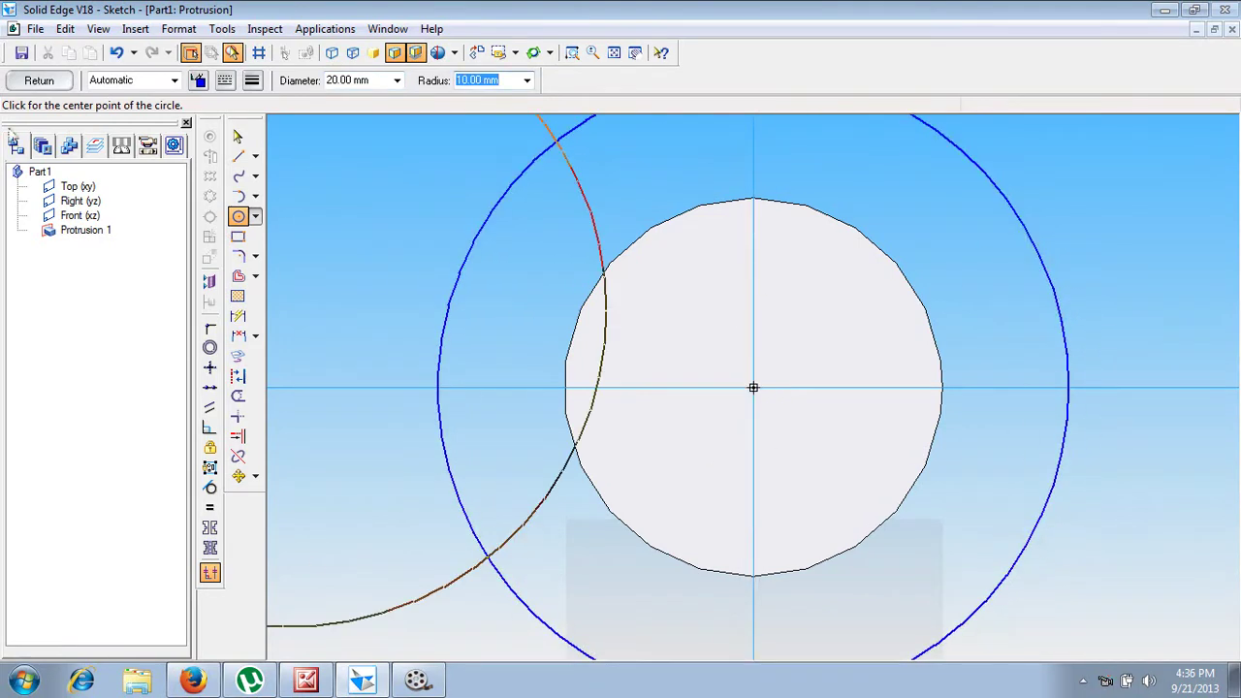
{"action": "left_click", "coordinate": [39, 83]}
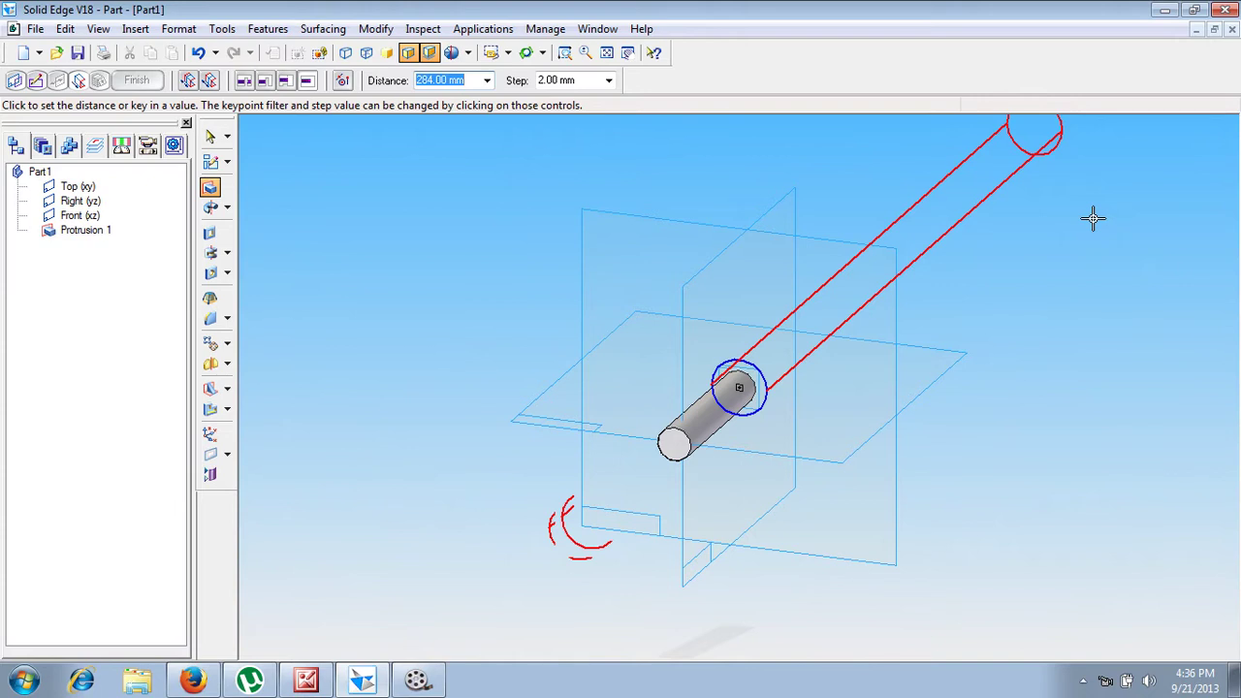
Step: Extrude the 20 mm circle 223 mm away from the thin rod
{"action": "type", "text": "2"}
{"action": "key", "text": "Return"}
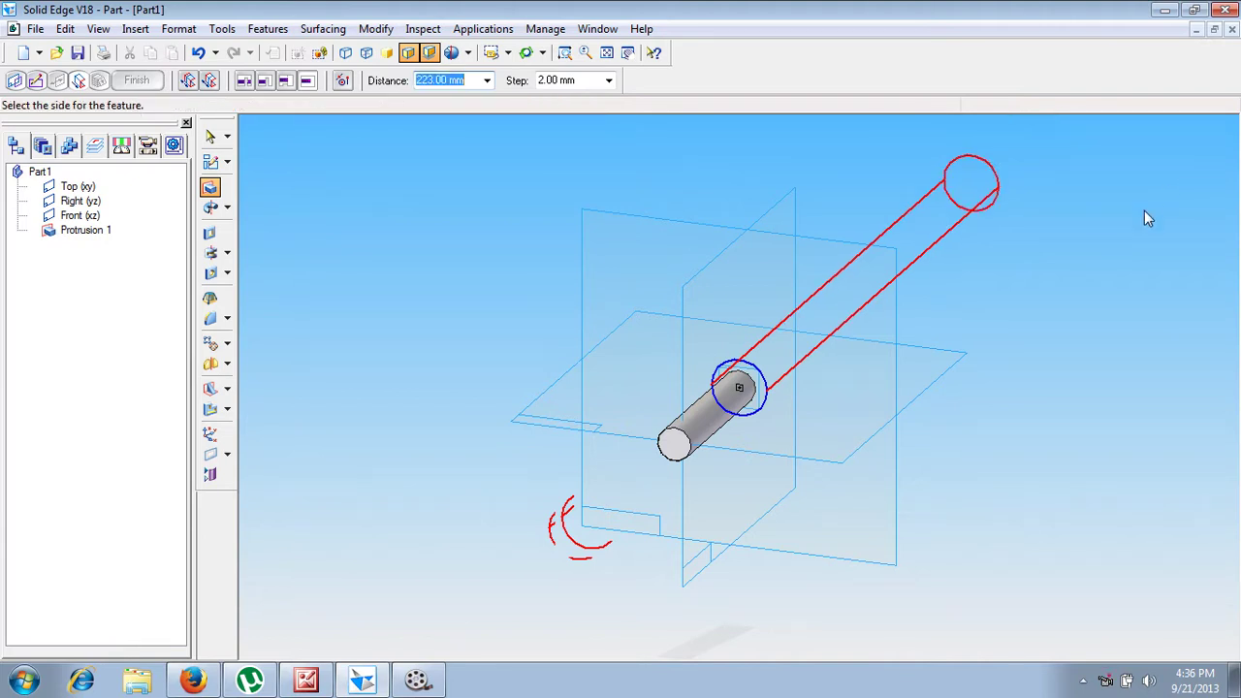
{"action": "left_click", "coordinate": [1144, 211]}
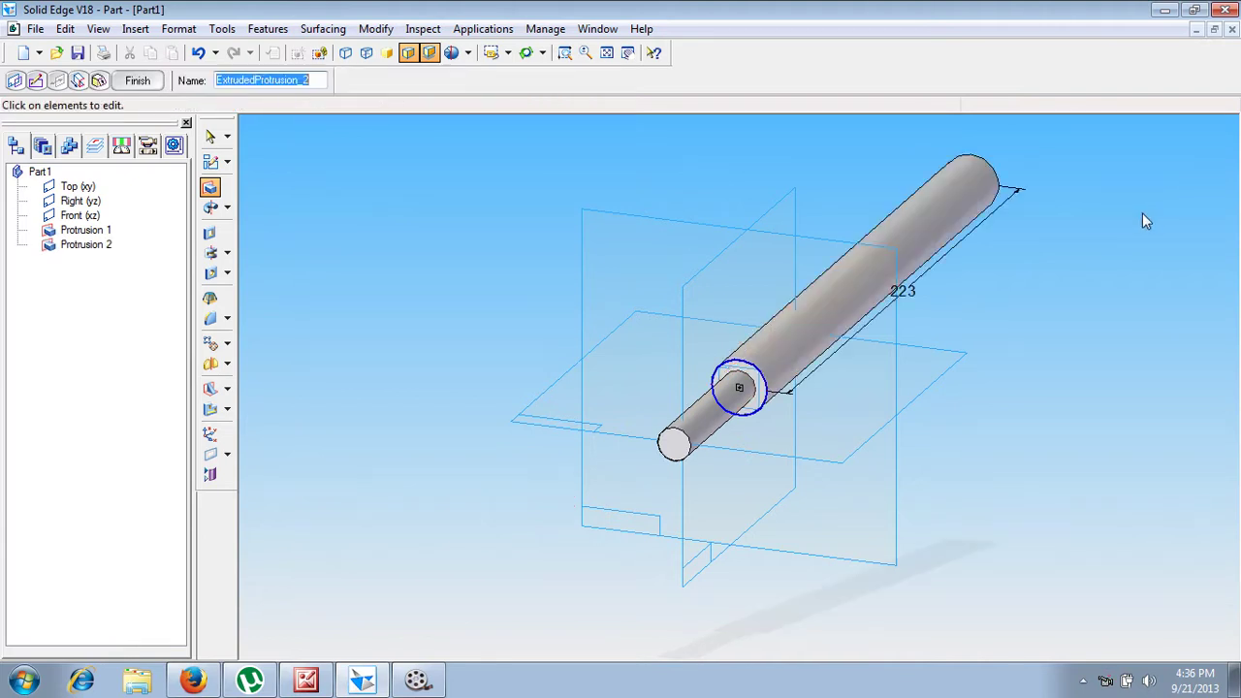
{"action": "left_click", "coordinate": [151, 84]}
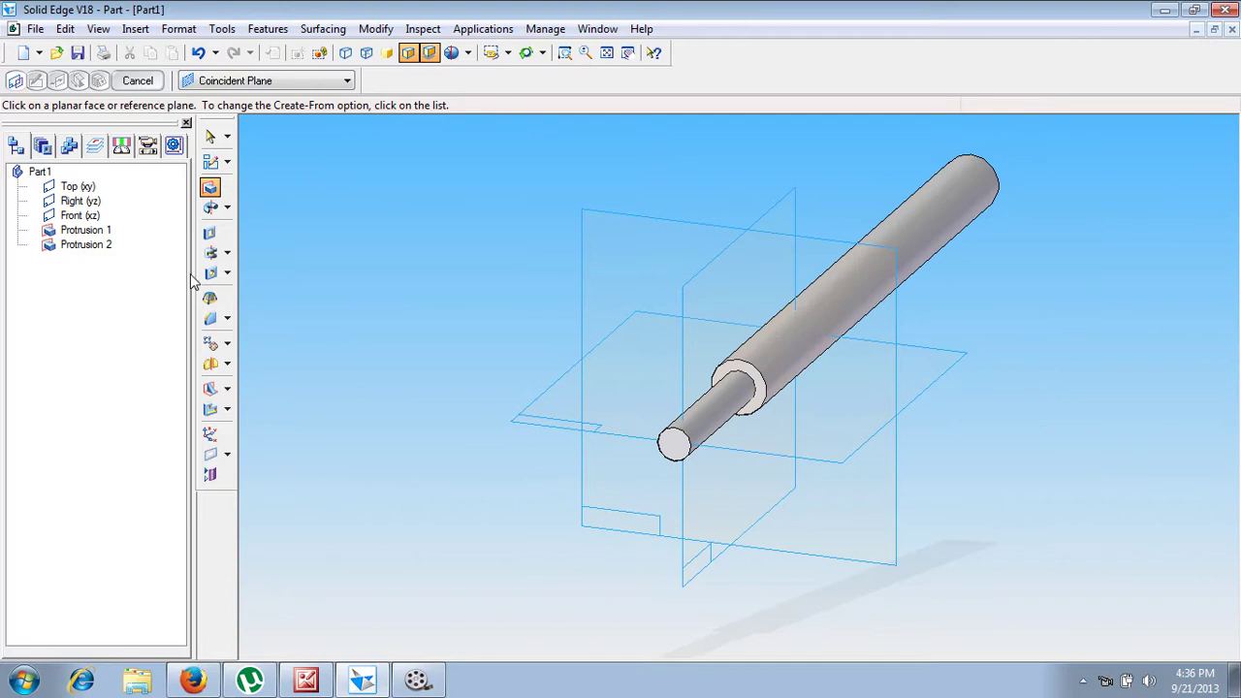
Step: Round the thick cylinder's free end edge with a 10 mm radius
{"action": "left_click", "coordinate": [210, 320]}
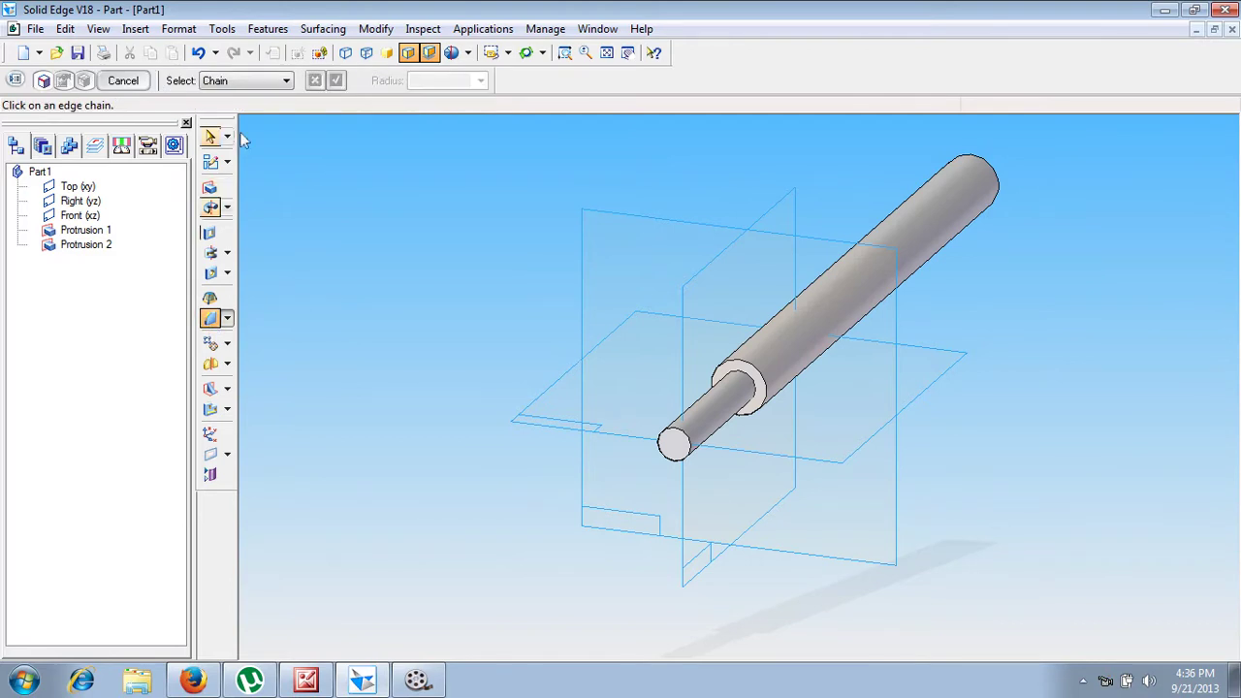
{"action": "left_click", "coordinate": [277, 80]}
{"action": "left_click", "coordinate": [254, 98]}
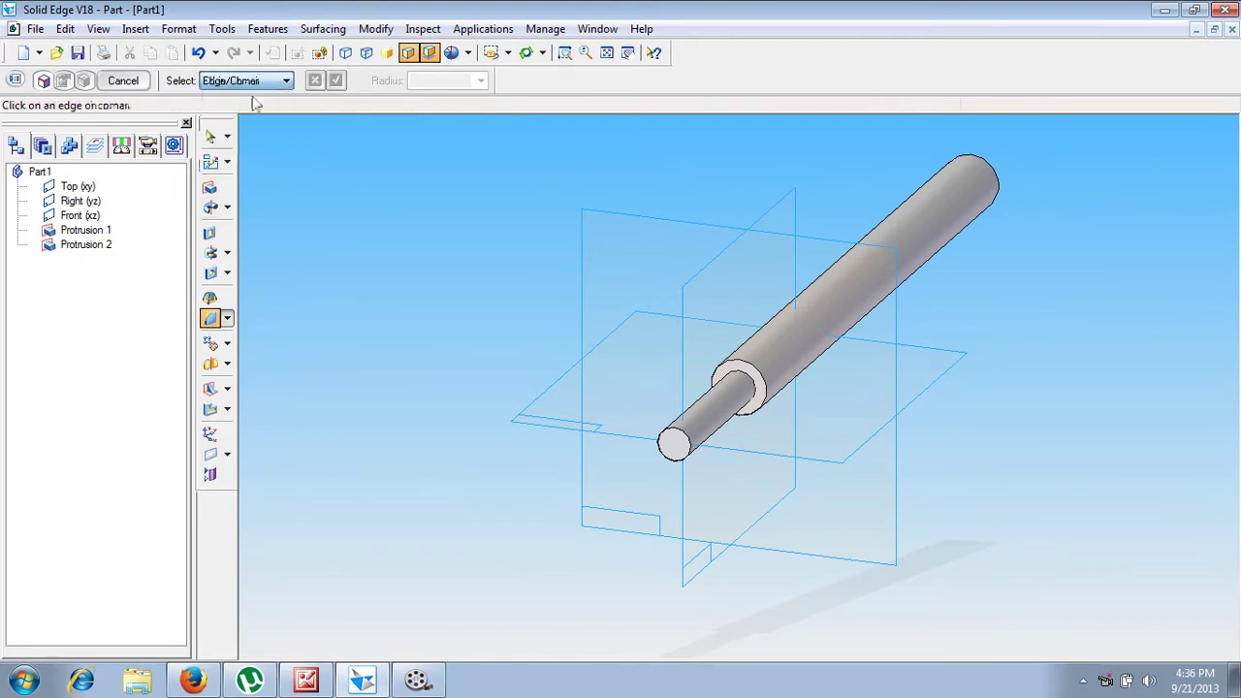
{"action": "middle_click_drag", "start_coordinate": [414, 339], "coordinate": [435, 133]}
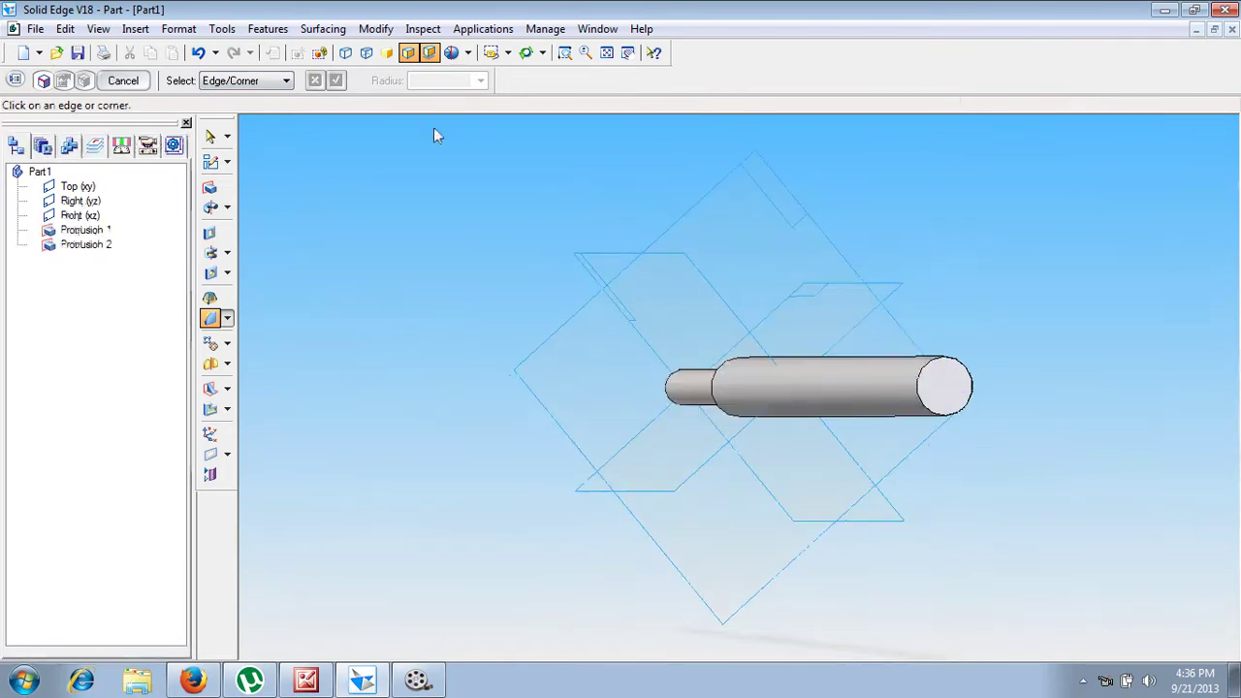
{"action": "left_click", "coordinate": [947, 366]}
{"action": "type", "text": "10"}
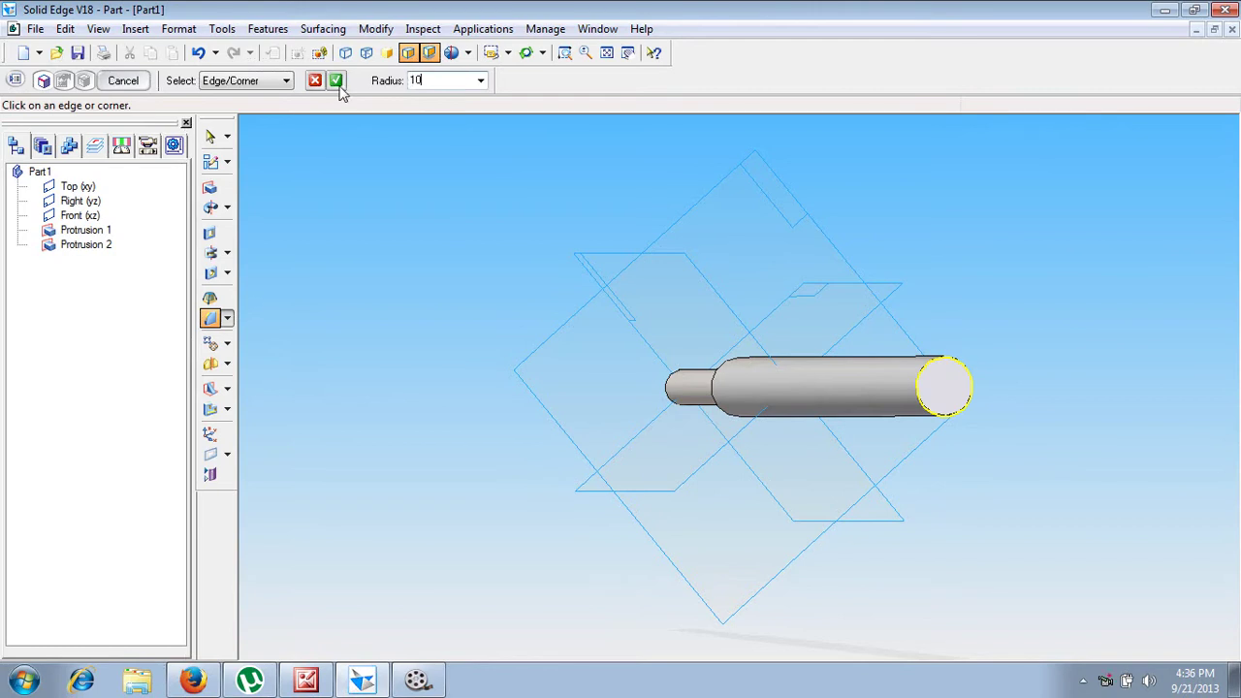
{"action": "left_click", "coordinate": [335, 82]}
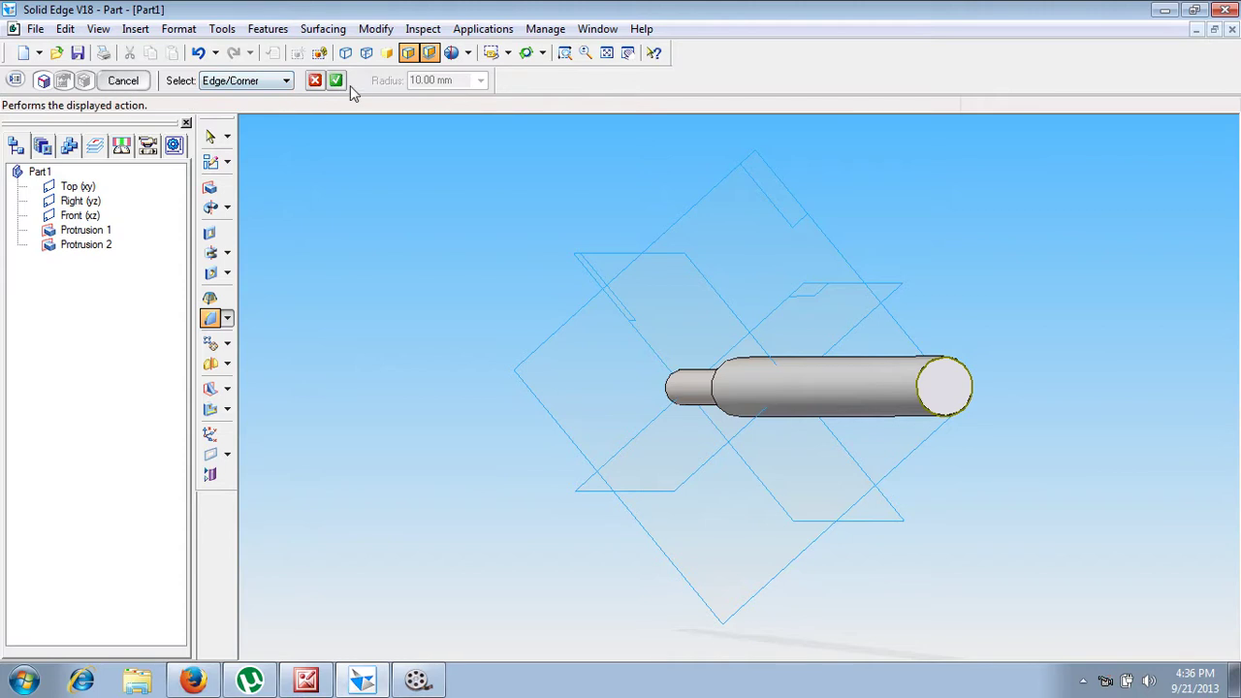
{"action": "left_click", "coordinate": [335, 81]}
{"action": "left_click", "coordinate": [123, 81]}
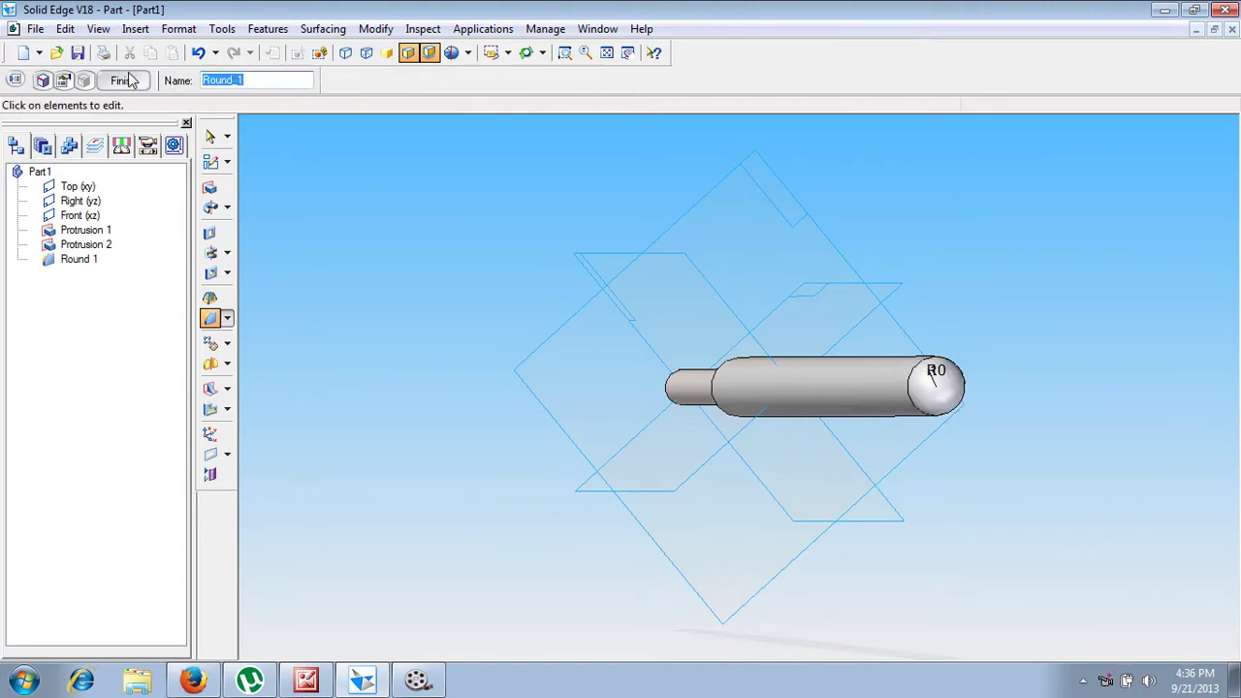
{"action": "left_click", "coordinate": [124, 80]}
{"action": "middle_click_drag", "start_coordinate": [354, 340], "coordinate": [1142, 452]}
{"action": "left_click", "coordinate": [607, 52]}
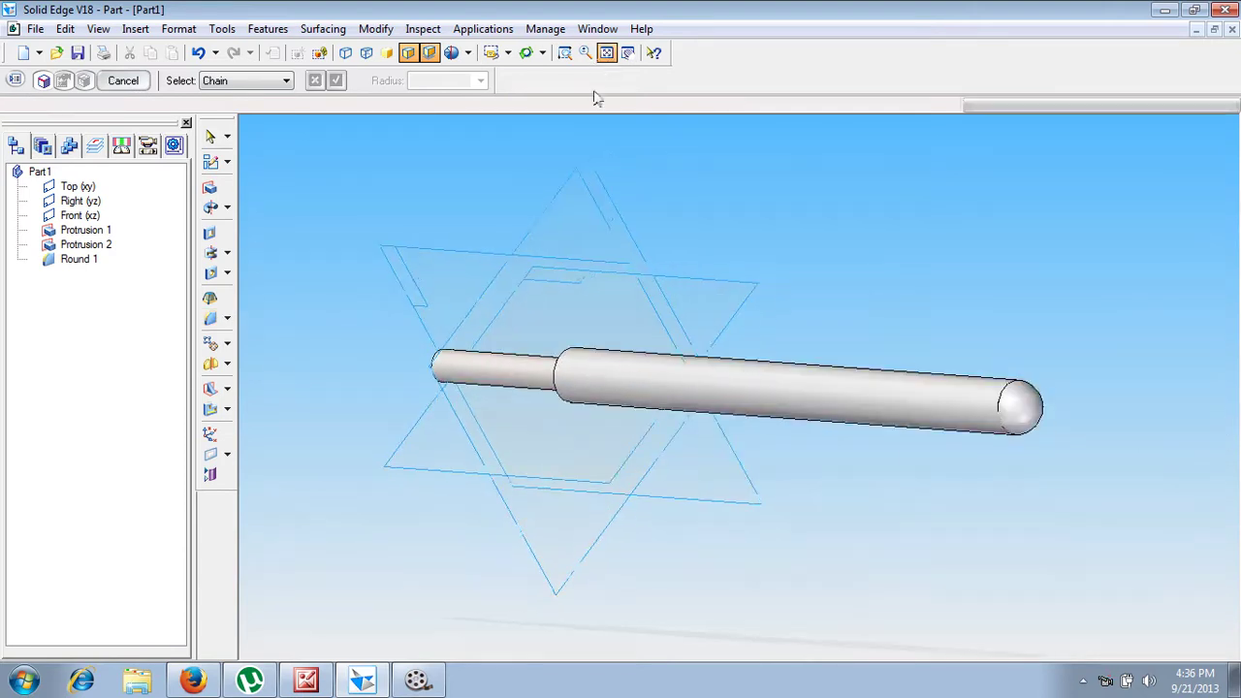
Step: Chamfer the step edge between the two diameters with a 4 mm setback
{"action": "key", "text": "ctrl+f"}
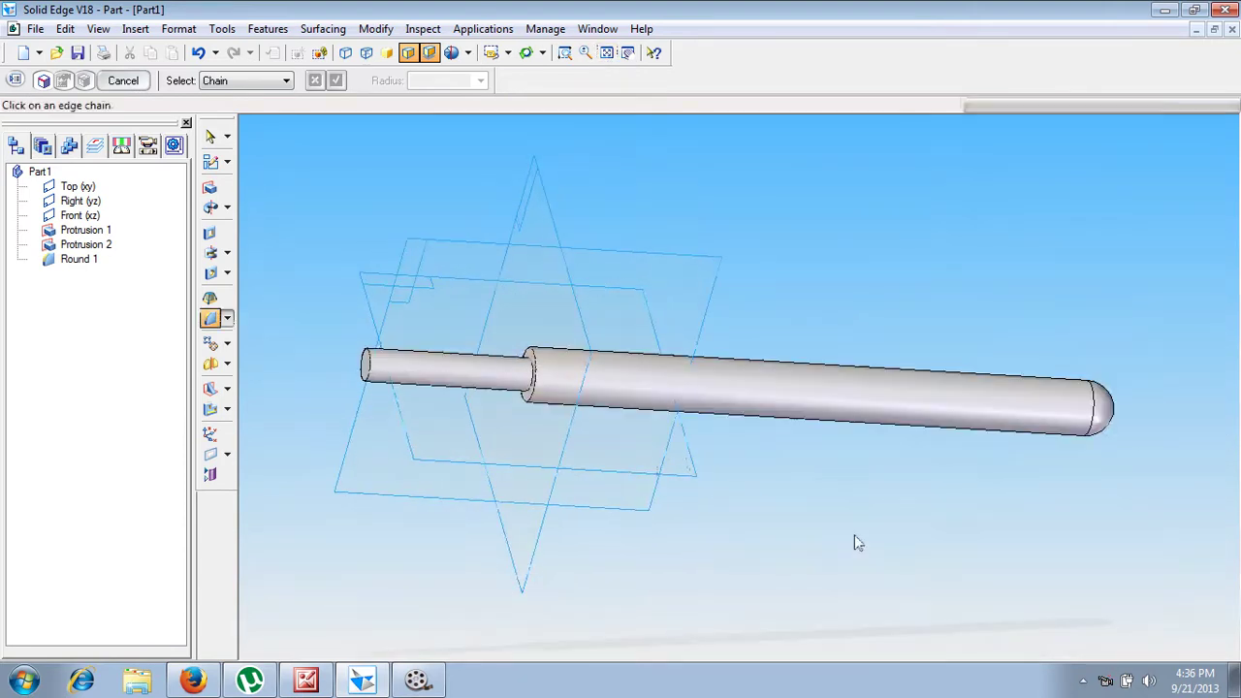
{"action": "left_click", "coordinate": [227, 319]}
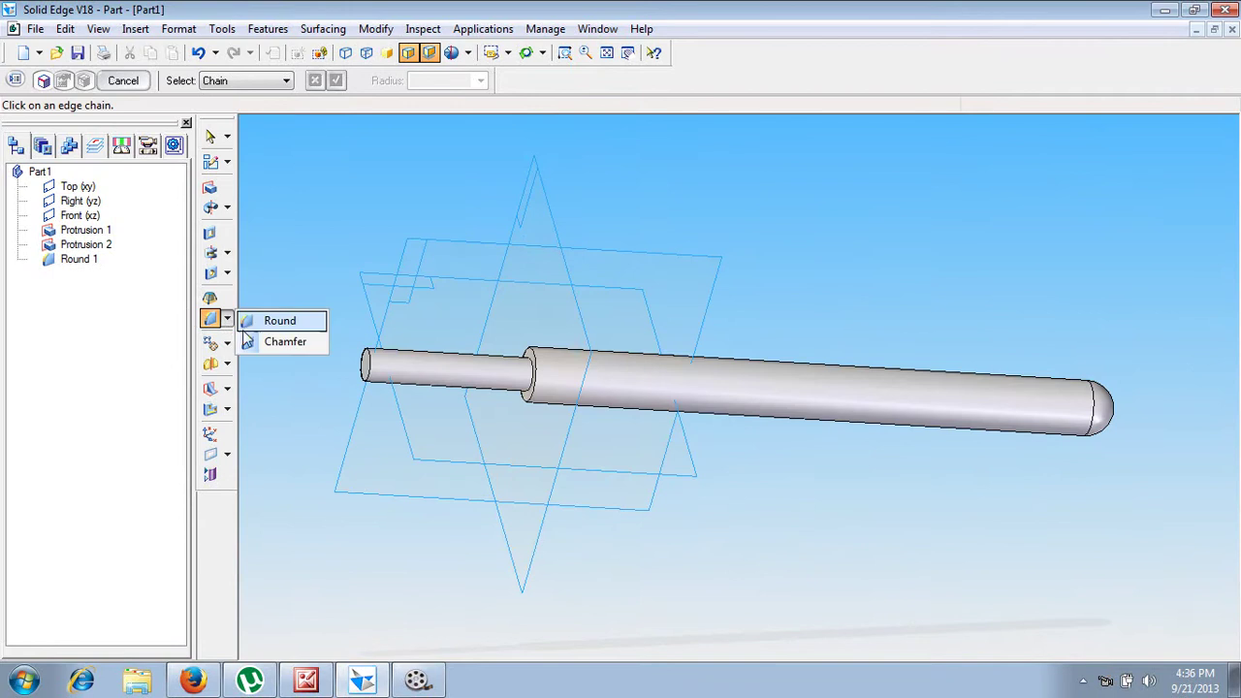
{"action": "left_click", "coordinate": [280, 345]}
{"action": "left_click", "coordinate": [204, 81]}
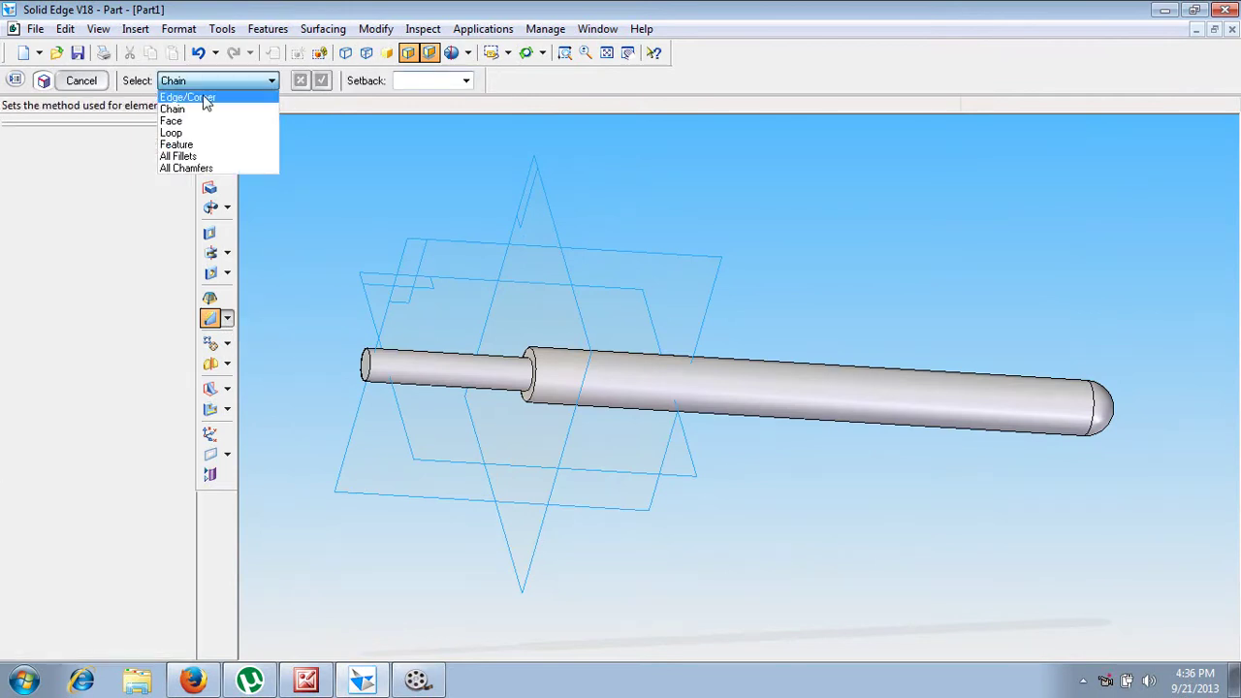
{"action": "left_click", "coordinate": [187, 98]}
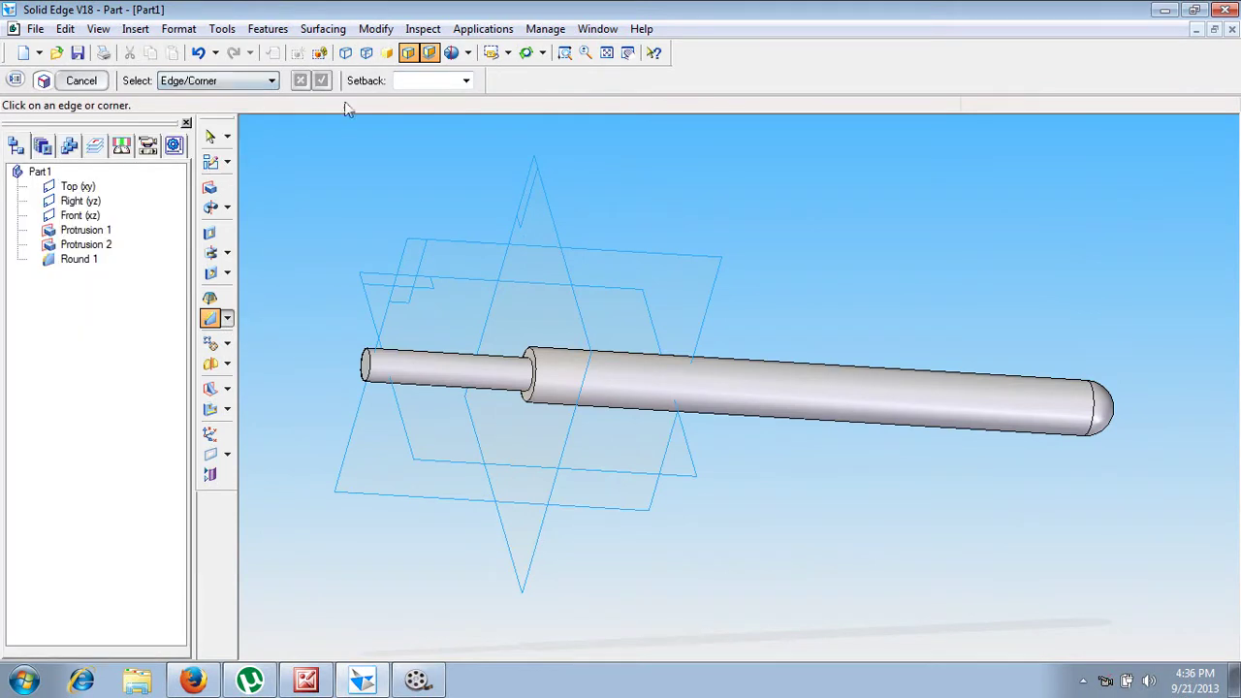
{"action": "left_click", "coordinate": [429, 82]}
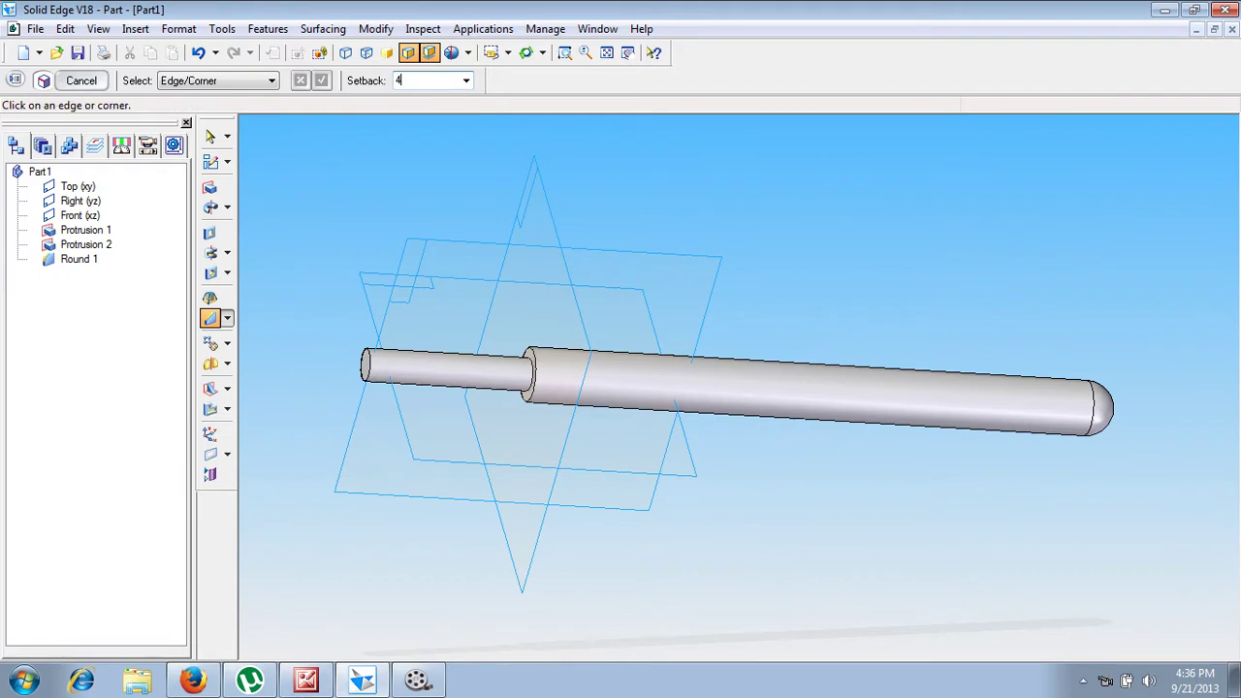
{"action": "key", "text": "Return"}
{"action": "left_click", "coordinate": [540, 376]}
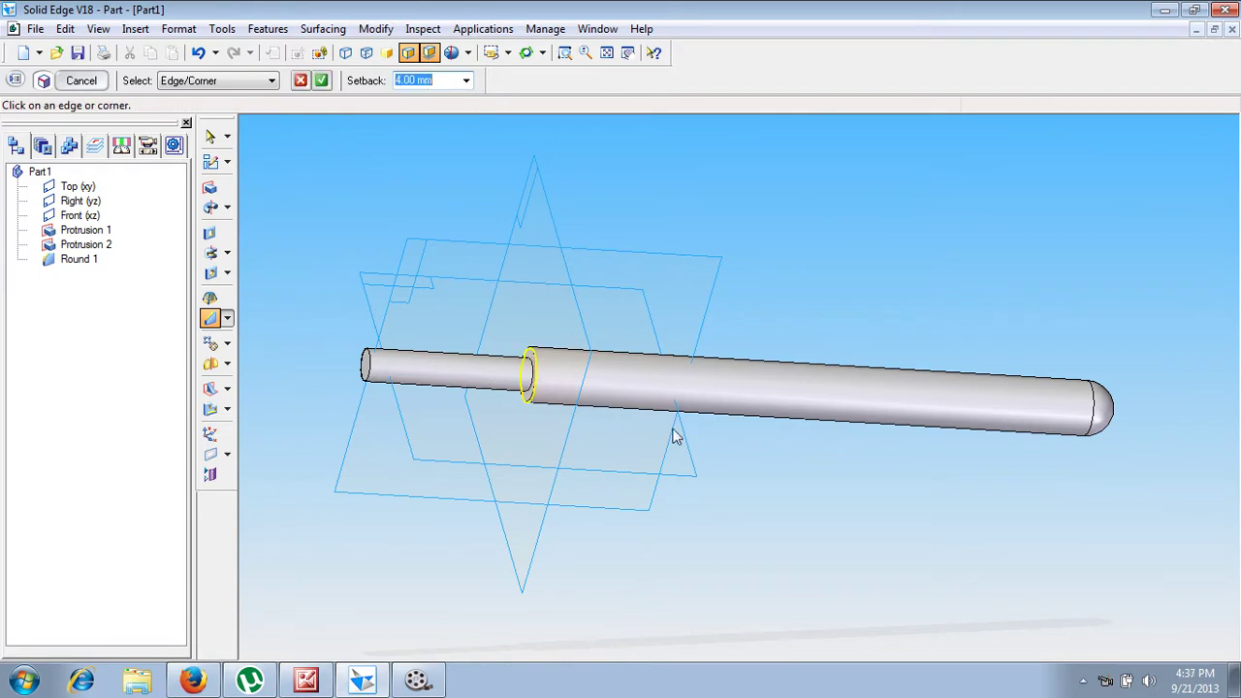
{"action": "left_click", "coordinate": [321, 81]}
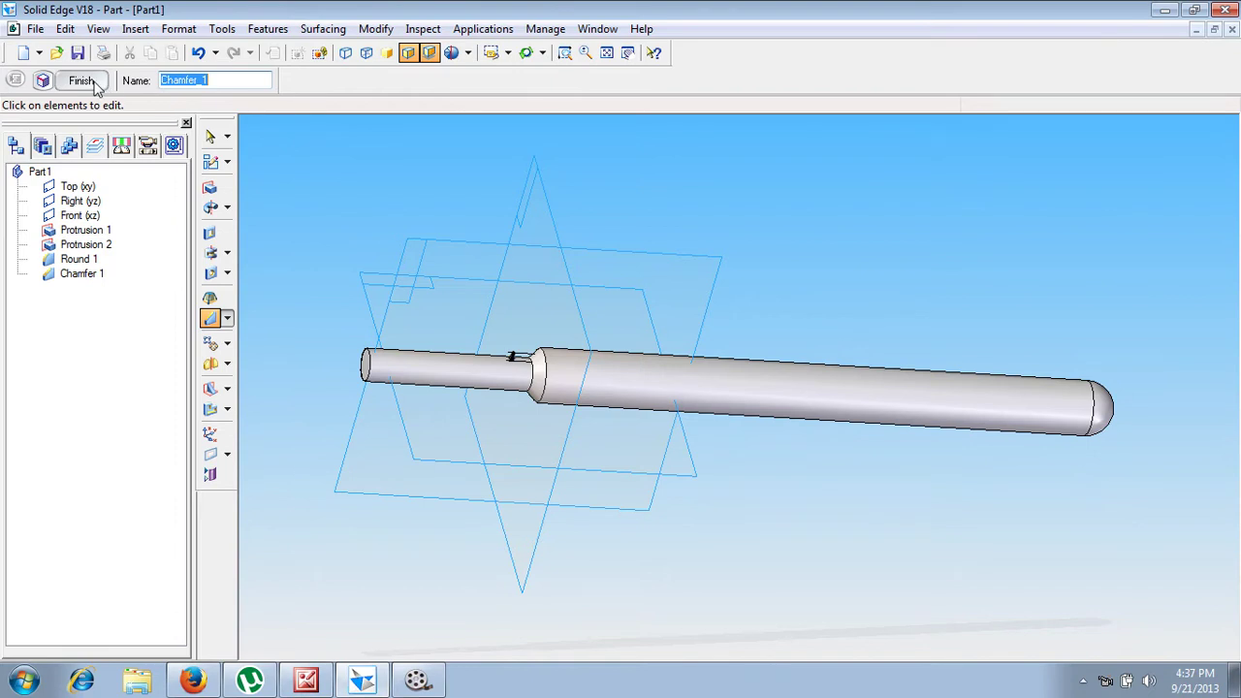
{"action": "left_click", "coordinate": [97, 84]}
Step: Chamfer the thin rod's free end edge with a 1 mm setback
{"action": "middle_click_drag", "start_coordinate": [623, 622], "coordinate": [676, 607]}
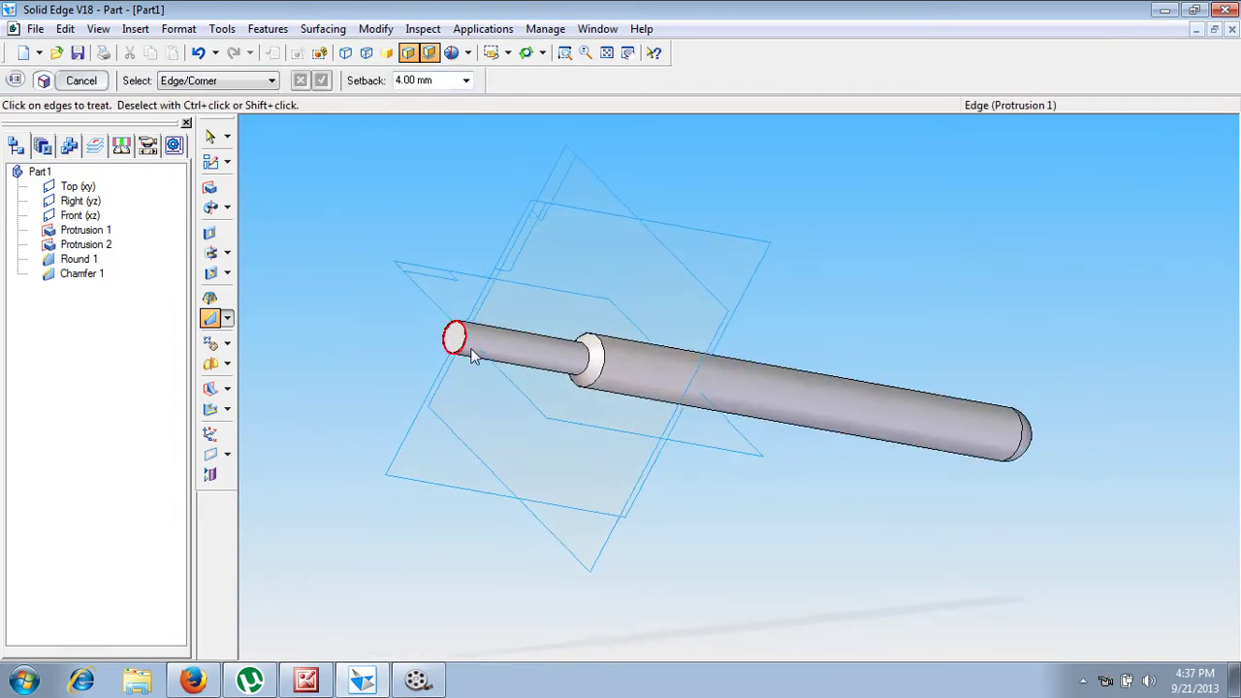
{"action": "left_click", "coordinate": [436, 81]}
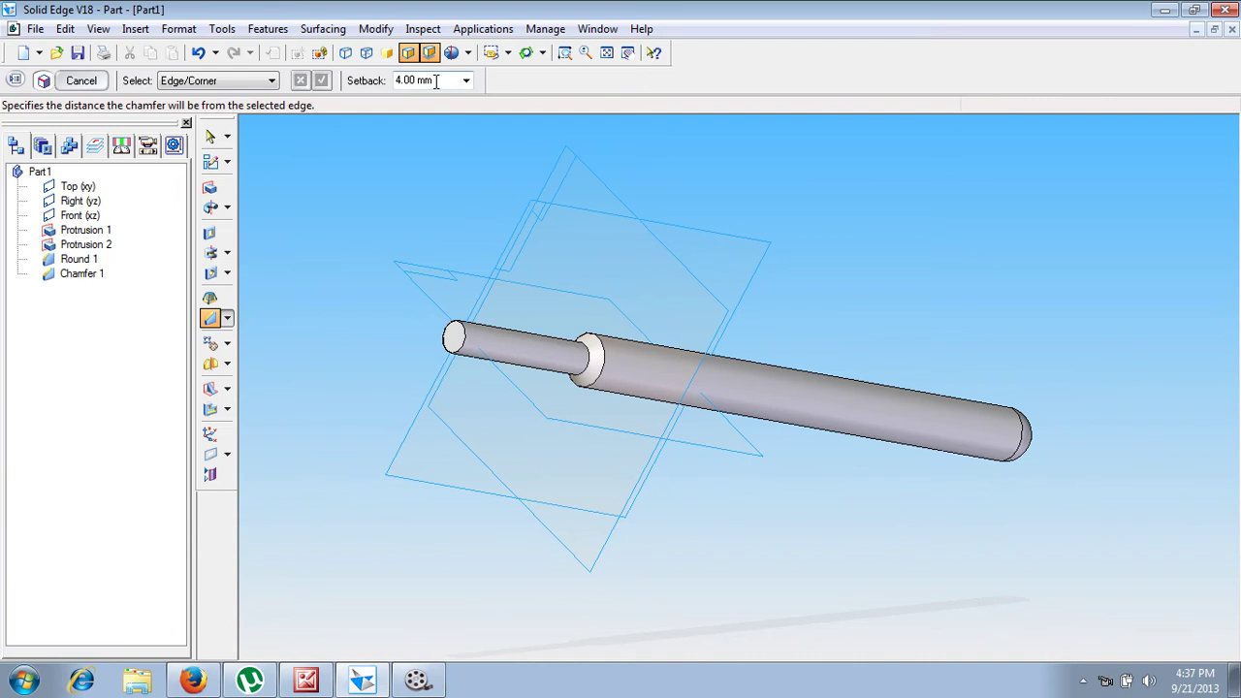
{"action": "type", "text": "1"}
{"action": "key", "text": "Return"}
{"action": "left_click", "coordinate": [456, 330]}
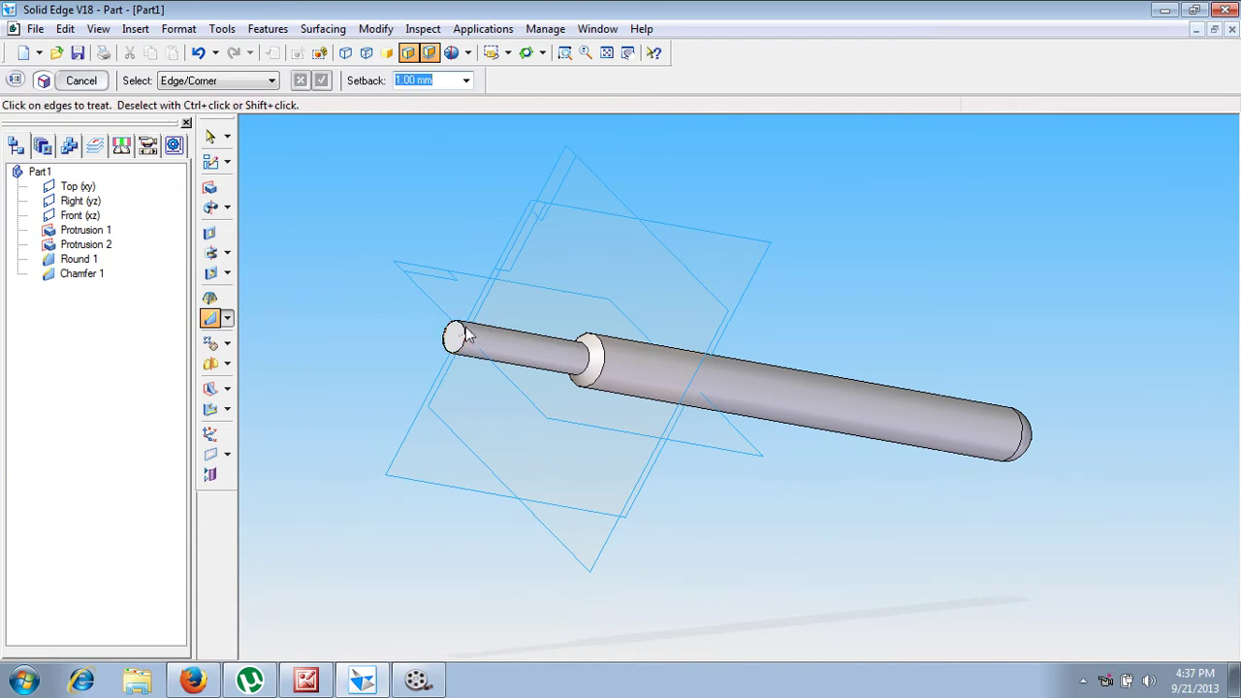
{"action": "left_click", "coordinate": [321, 80]}
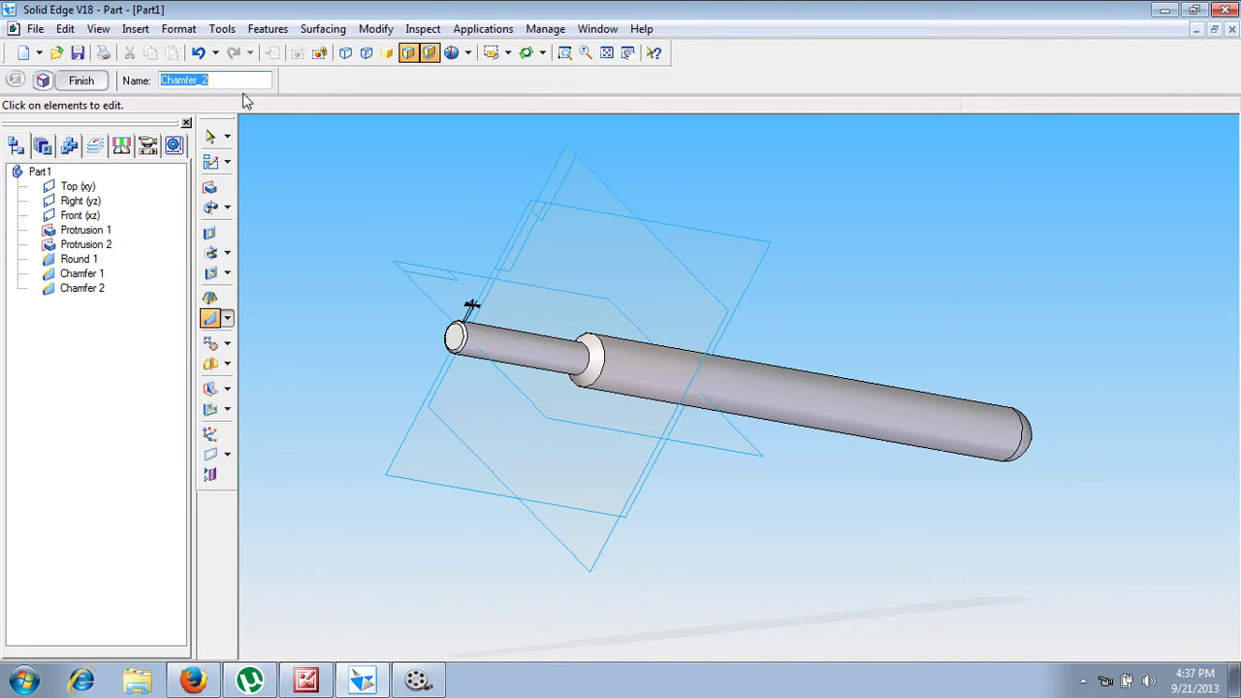
{"action": "left_click", "coordinate": [83, 83]}
{"action": "middle_click_drag", "start_coordinate": [437, 446], "coordinate": [435, 300]}
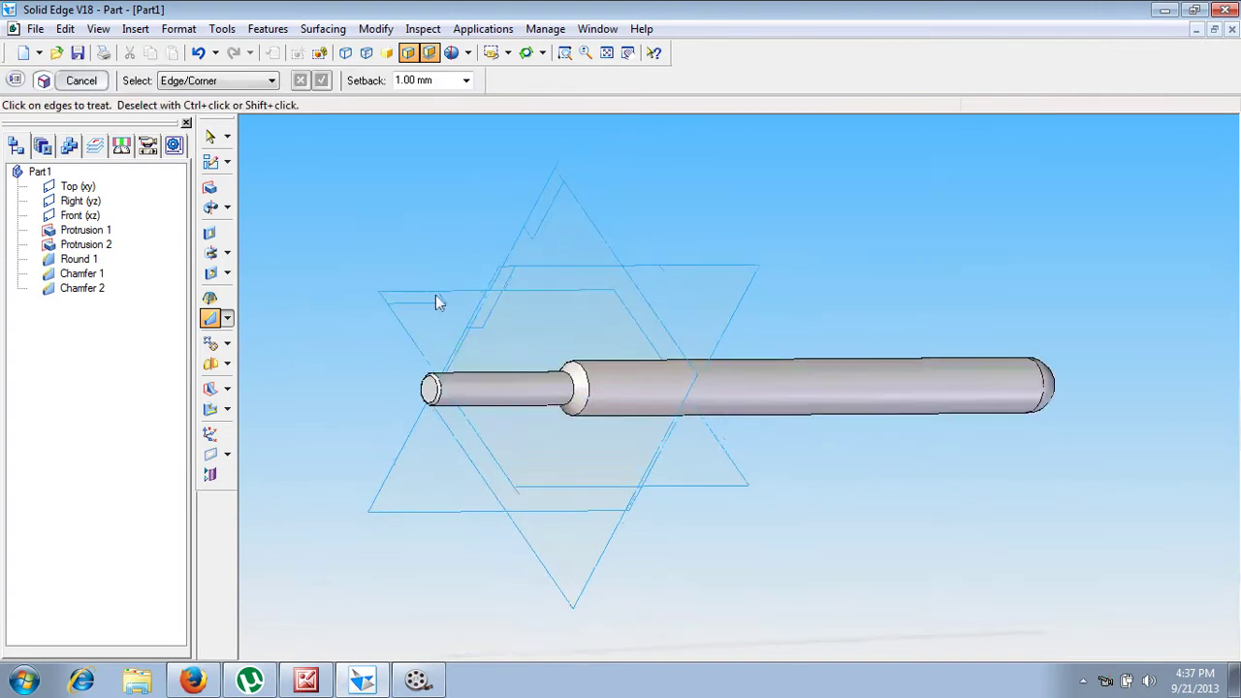
{"action": "left_click", "coordinate": [507, 52]}
Step: Switch to dimetric view and save the part as Tommy Bar.par, titled Tommy Bar
{"action": "left_click", "coordinate": [543, 124]}
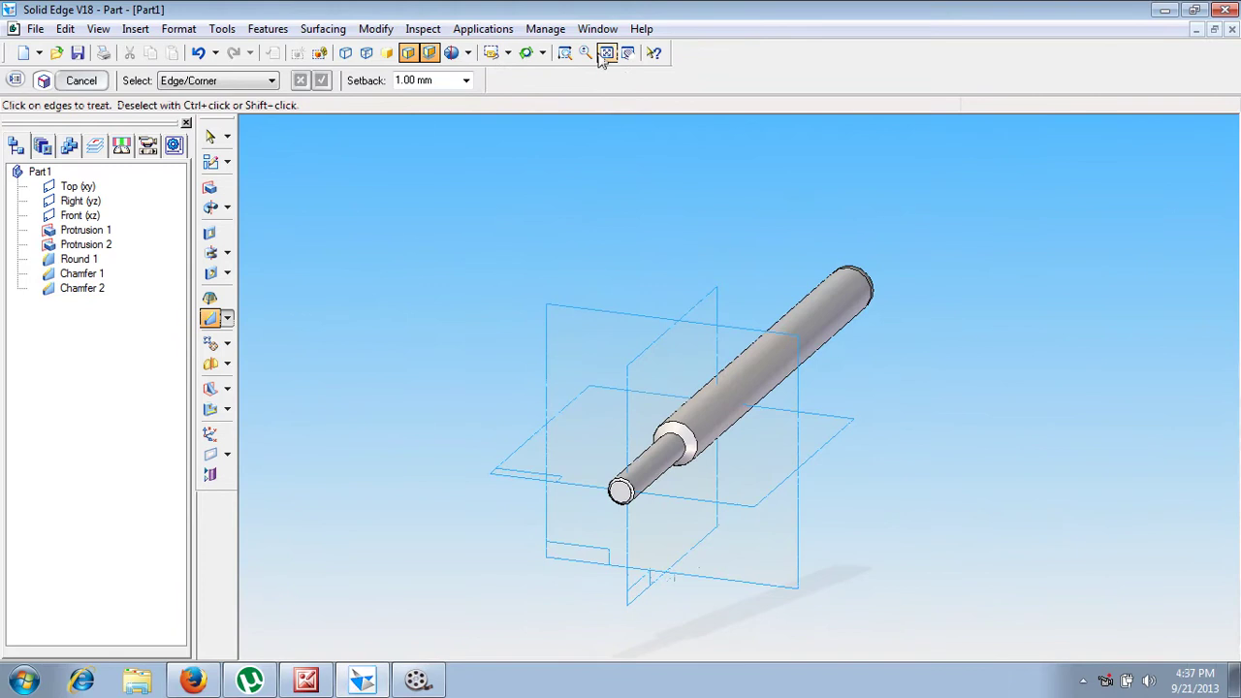
{"action": "left_click", "coordinate": [81, 54]}
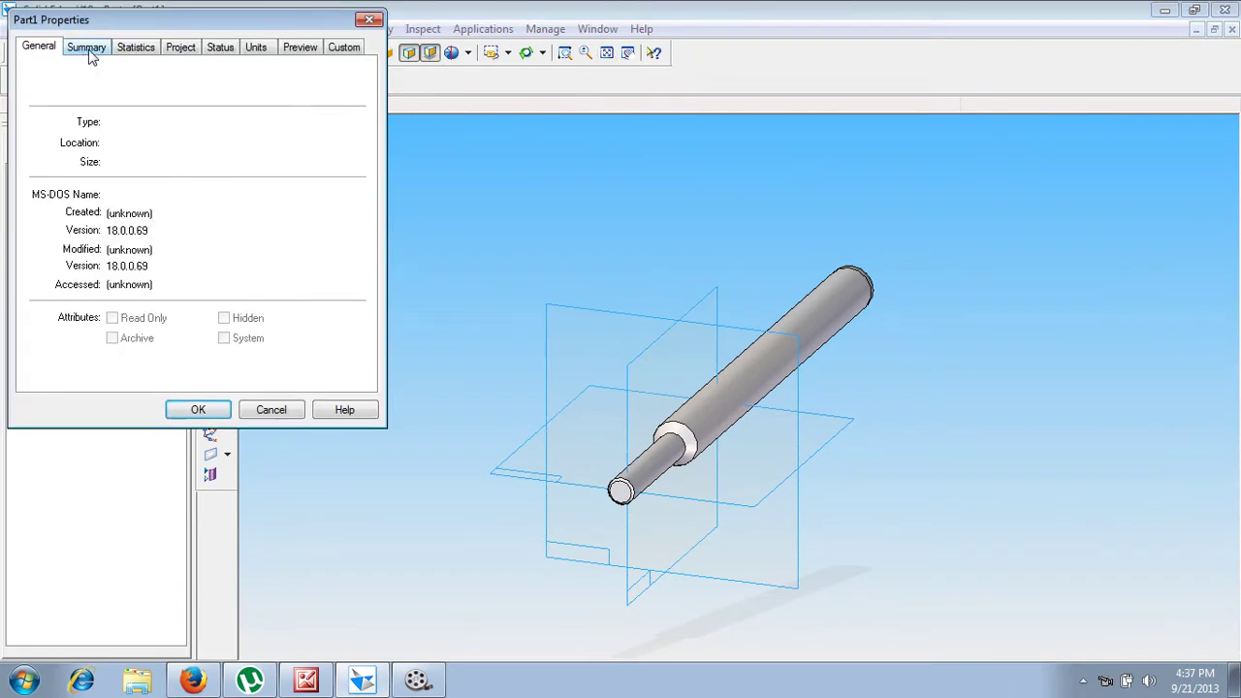
{"action": "left_click", "coordinate": [89, 57]}
{"action": "left_click", "coordinate": [112, 77]}
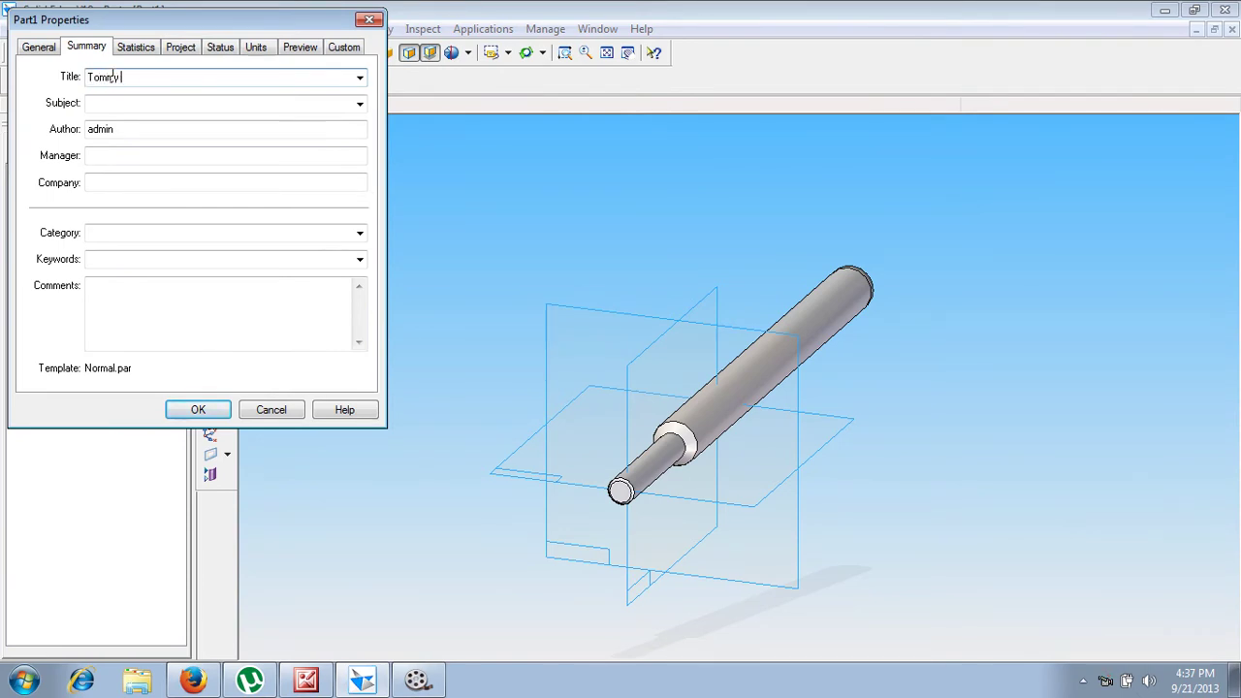
{"action": "type", "text": "Tommy Bar"}
{"action": "left_click", "coordinate": [198, 410]}
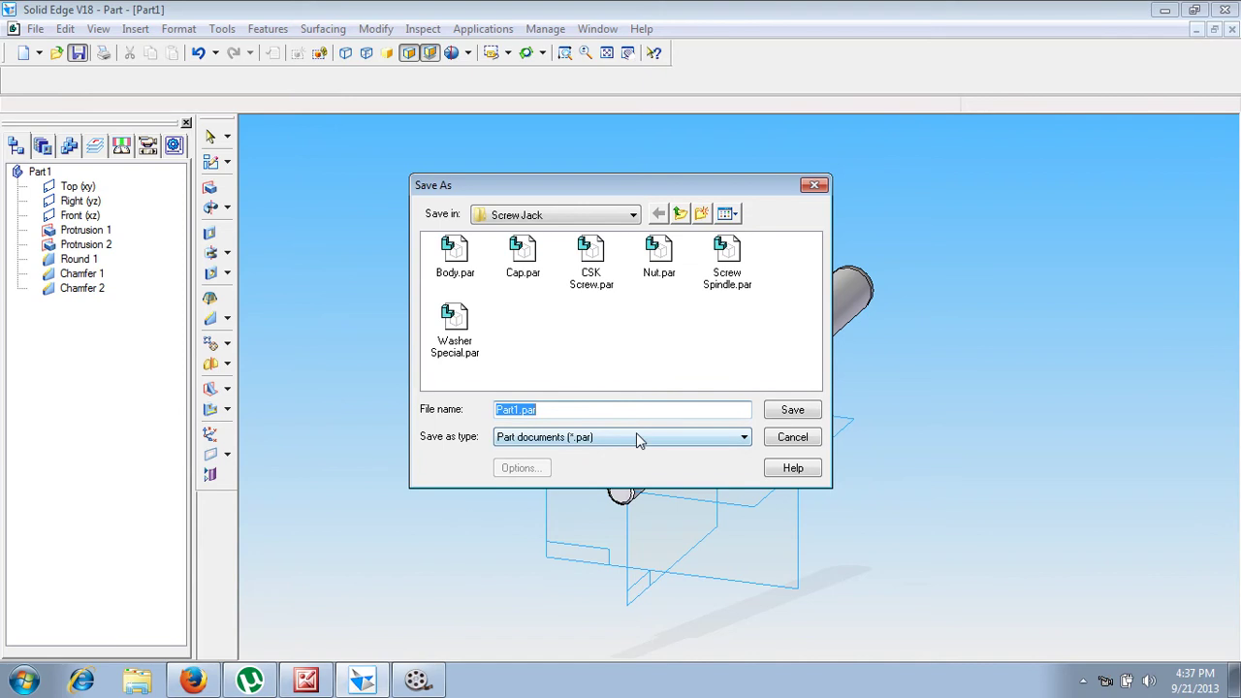
{"action": "type", "text": "Tommy Bar"}
{"action": "left_click", "coordinate": [792, 411]}
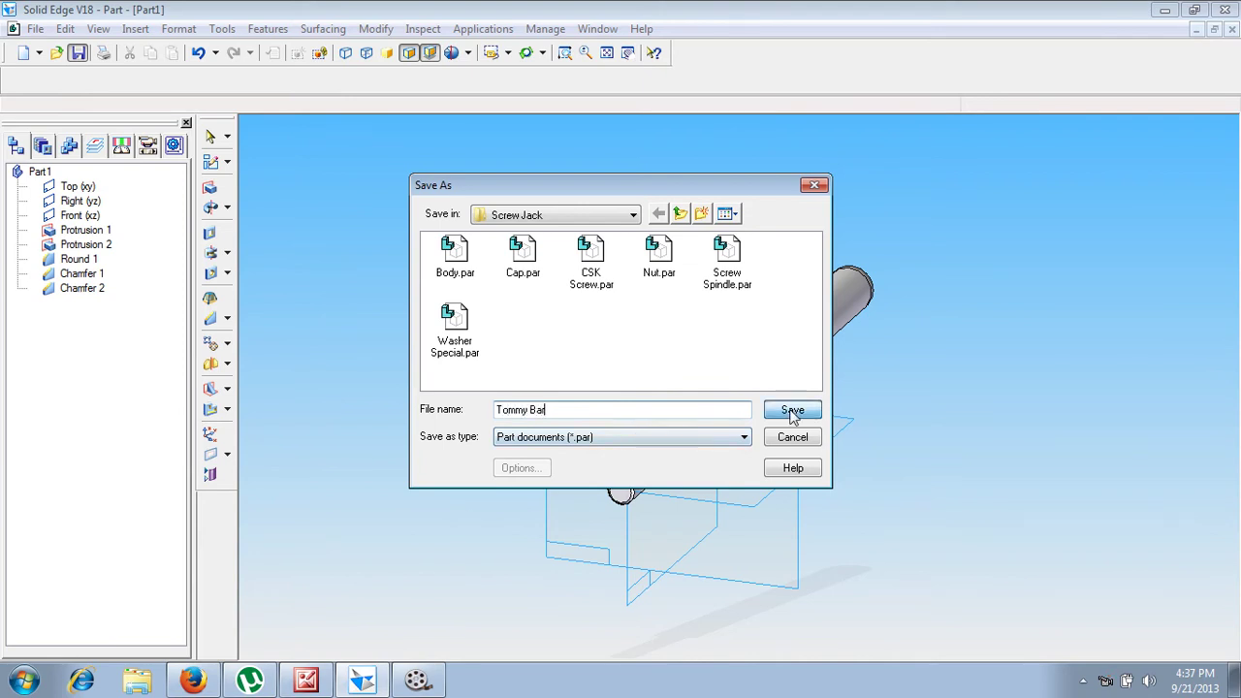